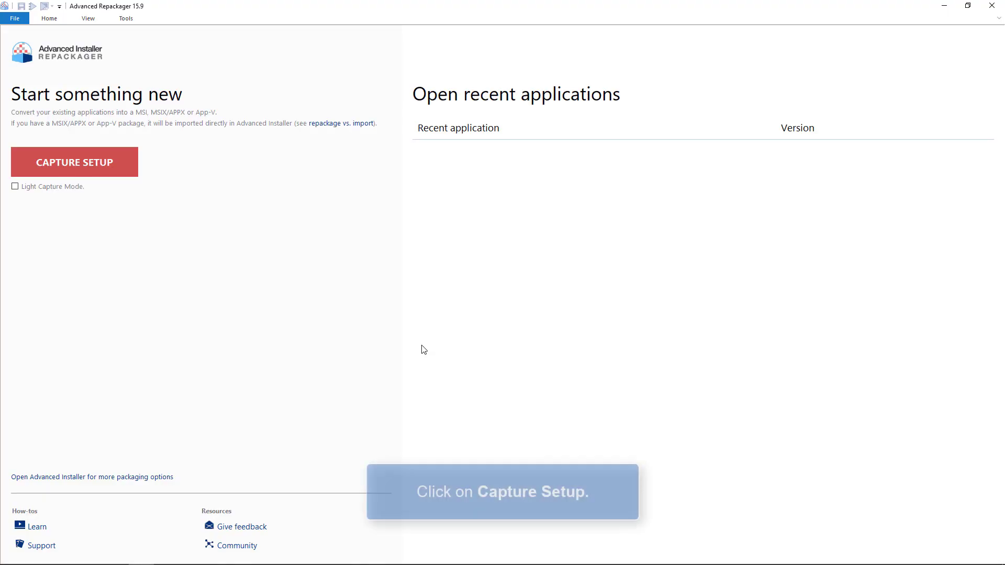
Step: Start a new setup capture with blender-2.76-windows64.msi from the Blender_2.76 folder as the installer
left_click(94, 163)
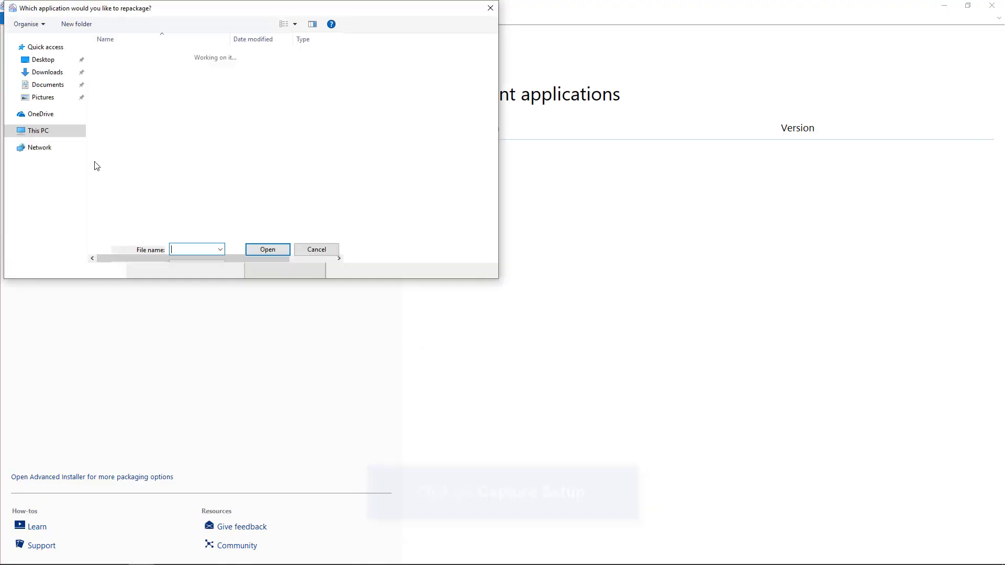
left_click(143, 73)
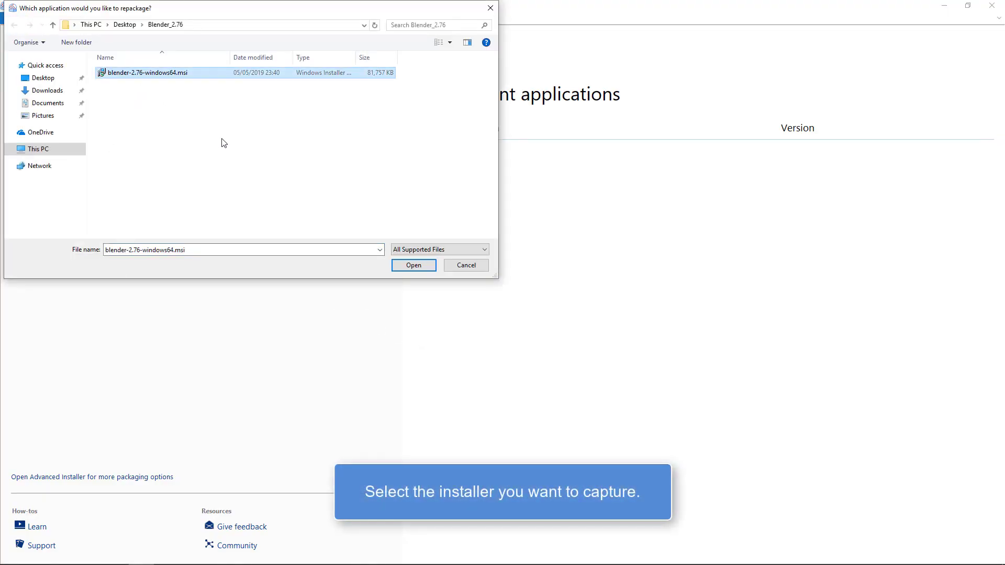
left_click(402, 271)
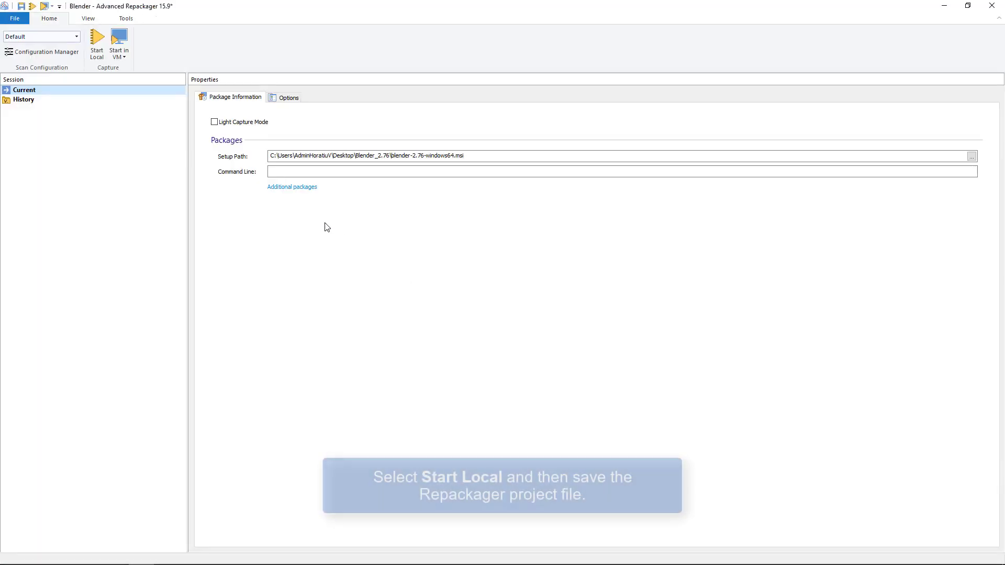
Step: Start the capture on the local machine and save the project file as Blender_2.76
left_click(98, 53)
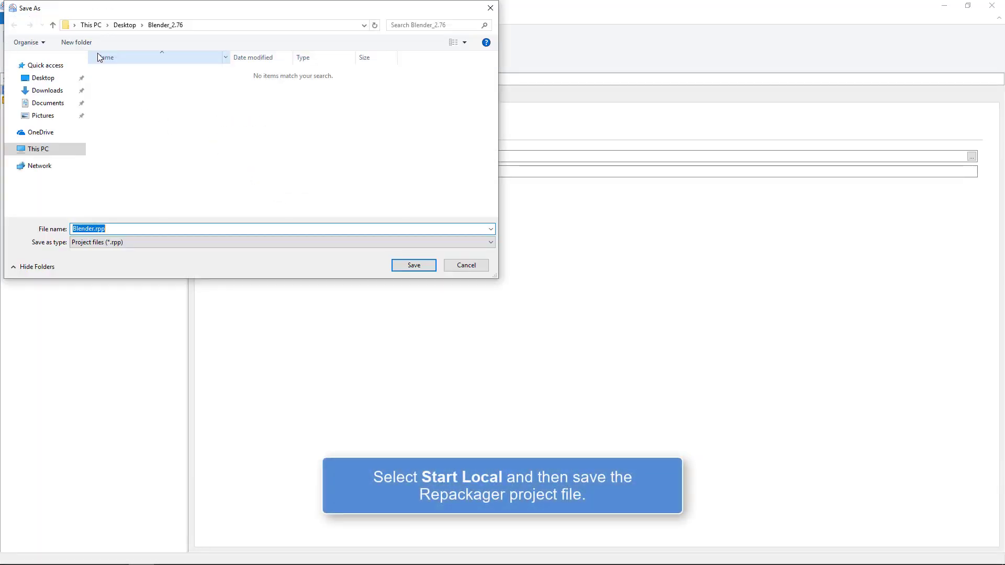
type("Blender_2.76")
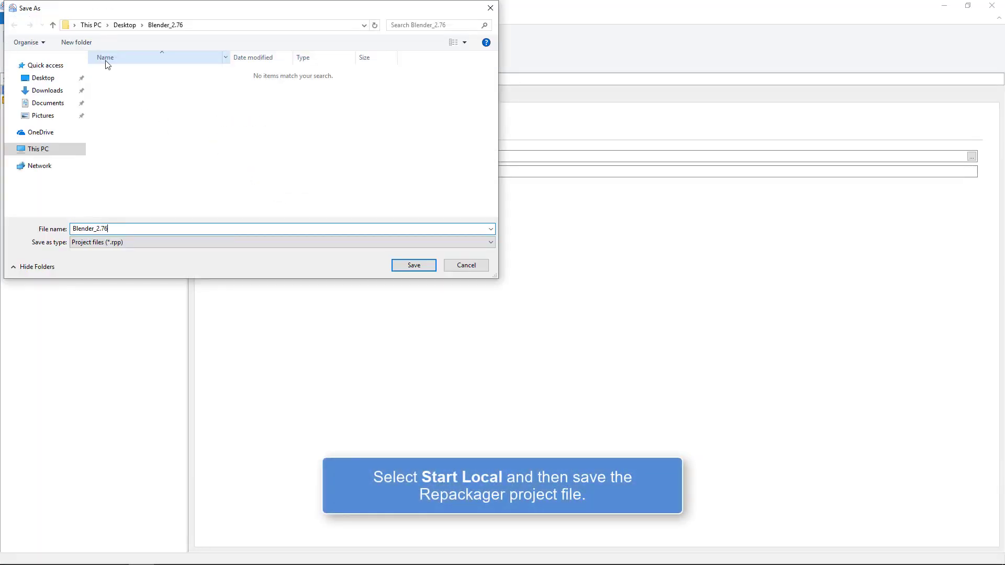
left_click(395, 263)
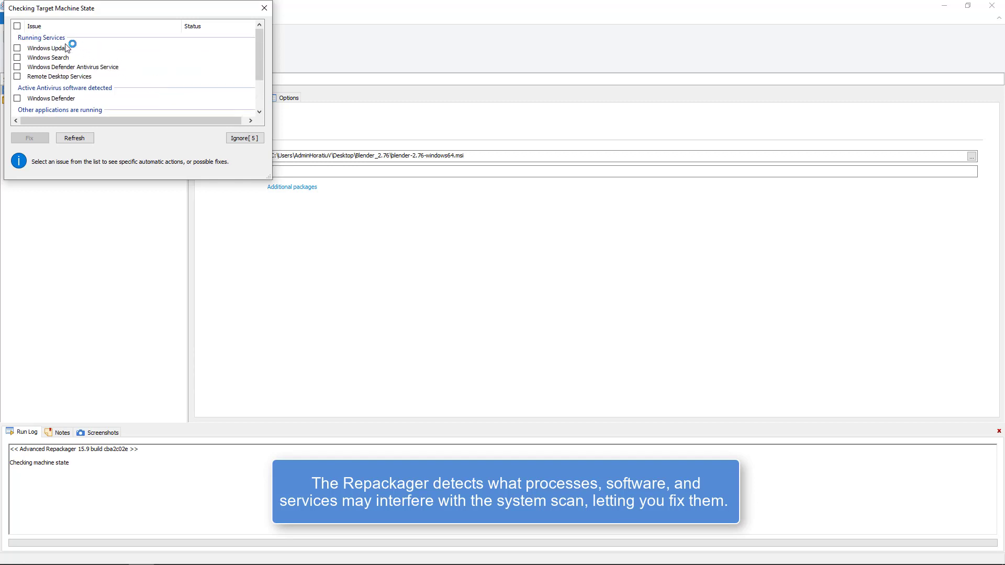
Step: Run the automatic fix on all selectable target machine issues and ignore the remaining ones
left_click(17, 26)
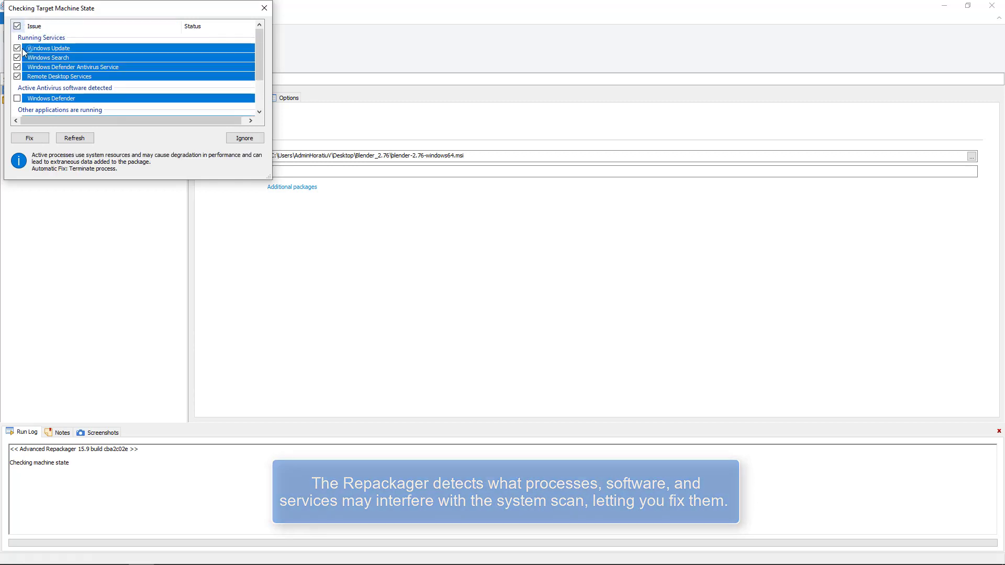
left_click(34, 138)
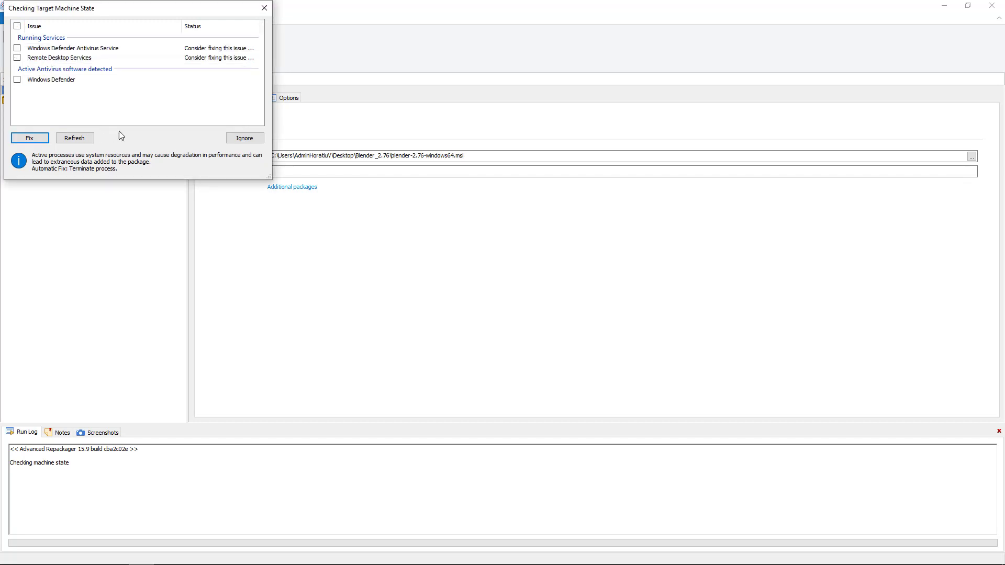
left_click(242, 139)
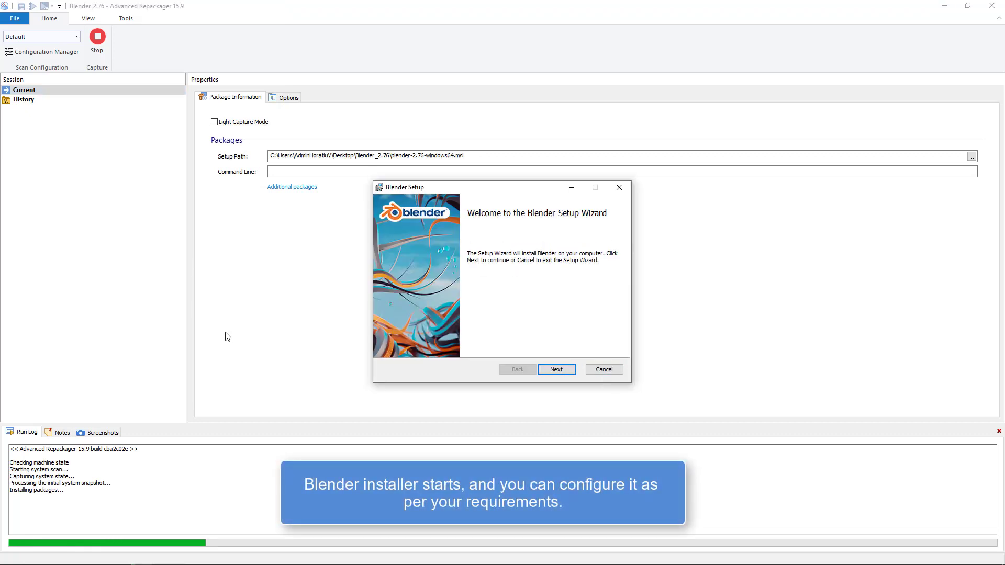
Step: Install Blender through its setup wizard, accepting the license agreement, and confirm readiness to continue the capture
left_click(552, 371)
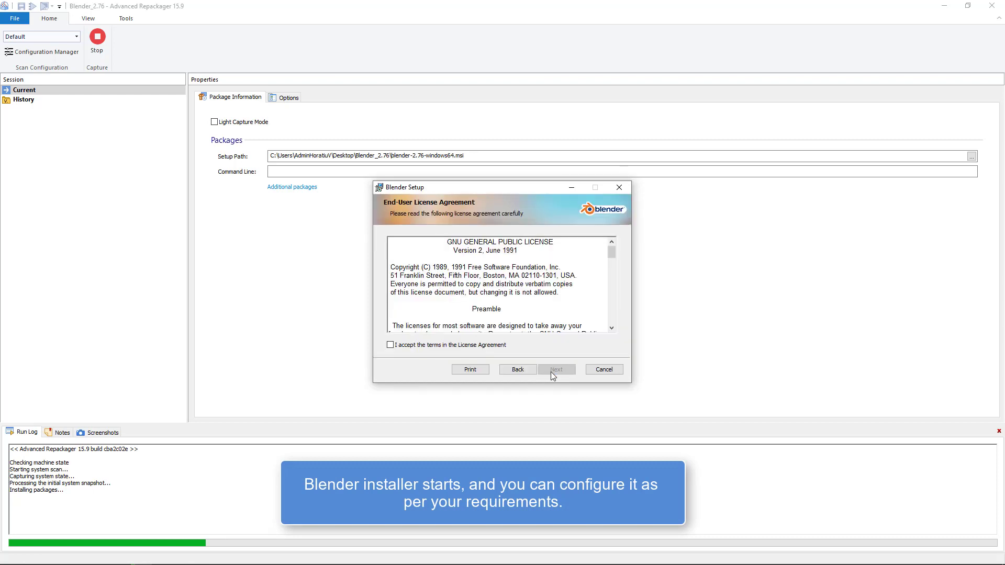
left_click(491, 347)
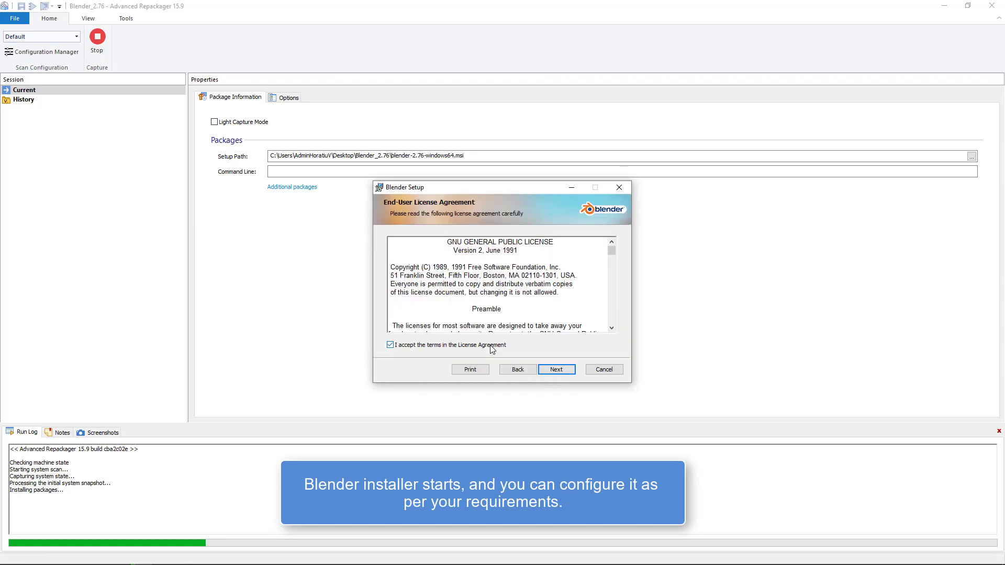
left_click(549, 370)
left_click(552, 369)
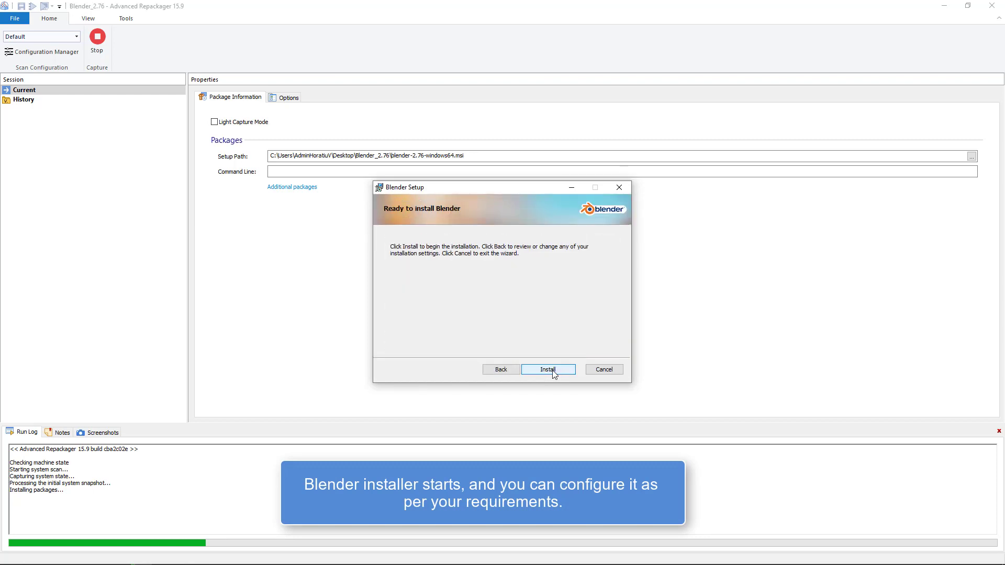
left_click(552, 370)
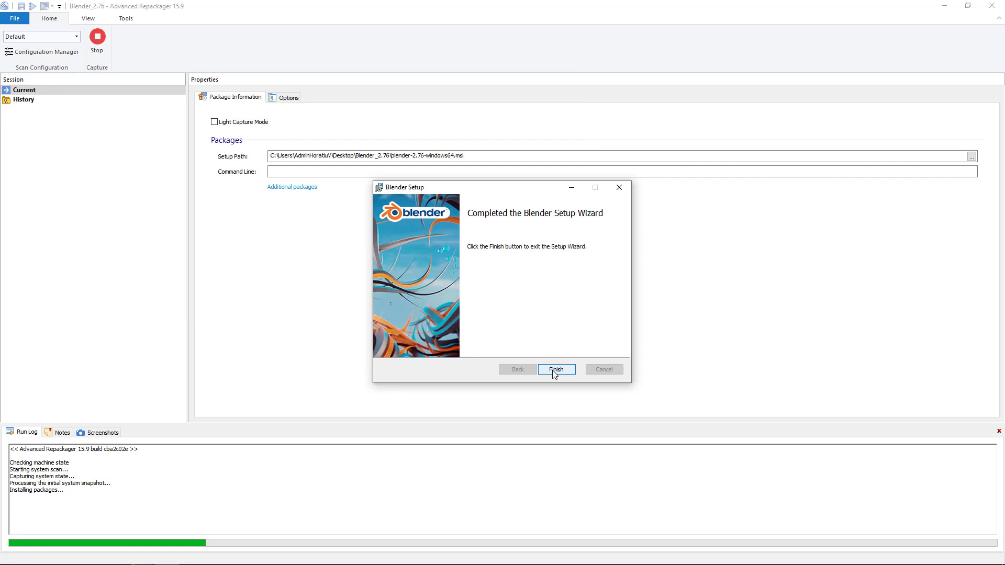
left_click(556, 370)
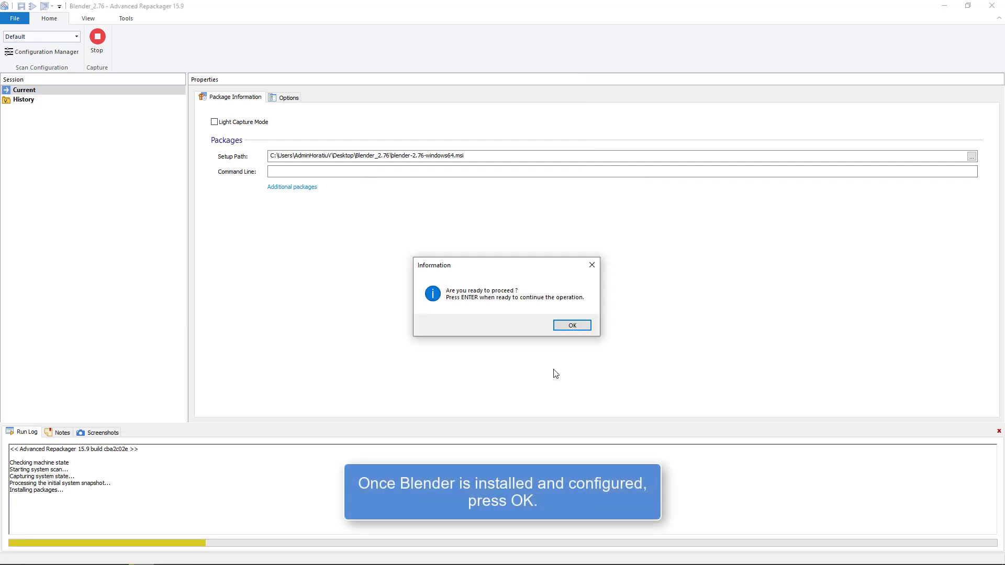
left_click(572, 325)
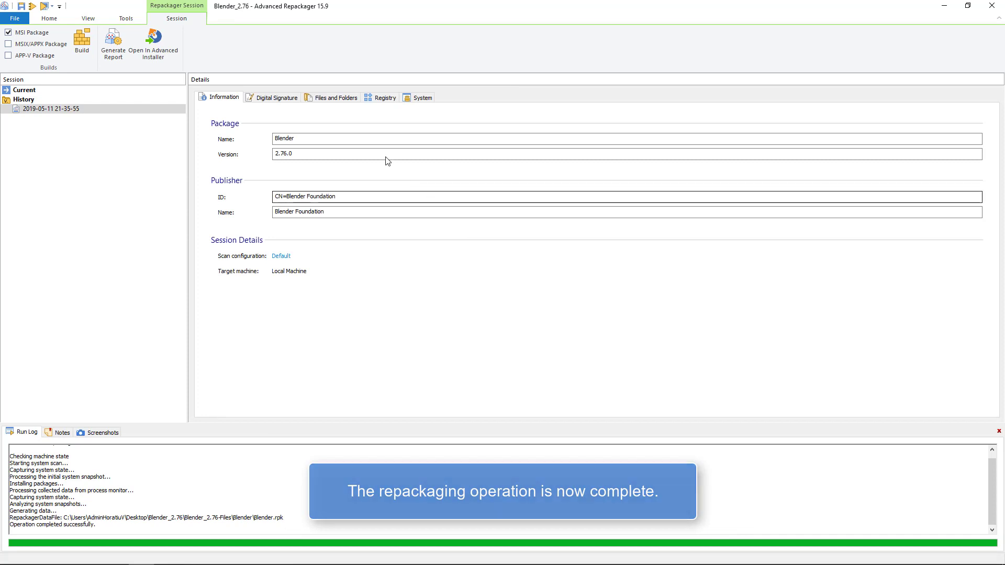
Step: Expand the captured folders under the target machine and exclude WindowsFolder from the package
left_click(337, 100)
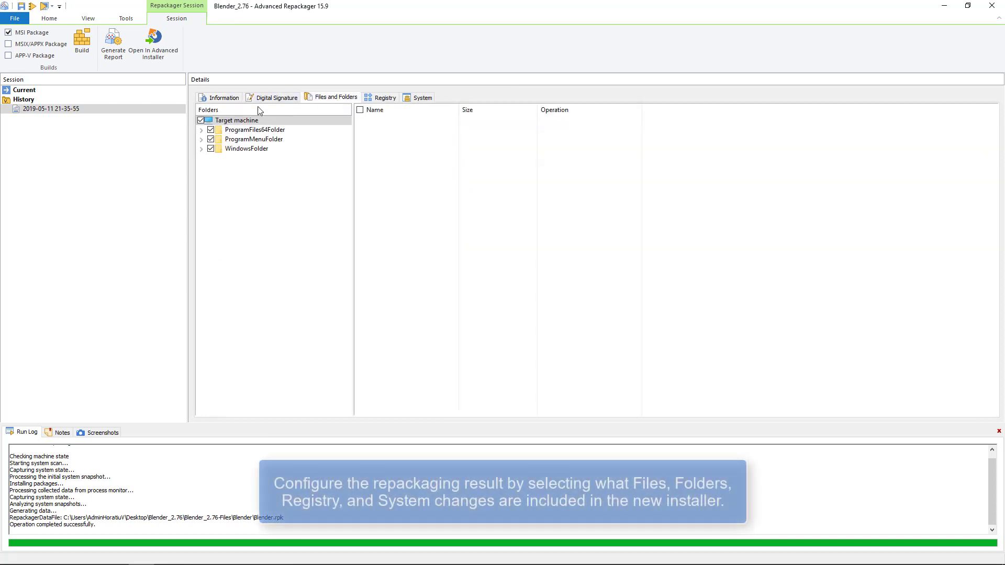
left_click(201, 130)
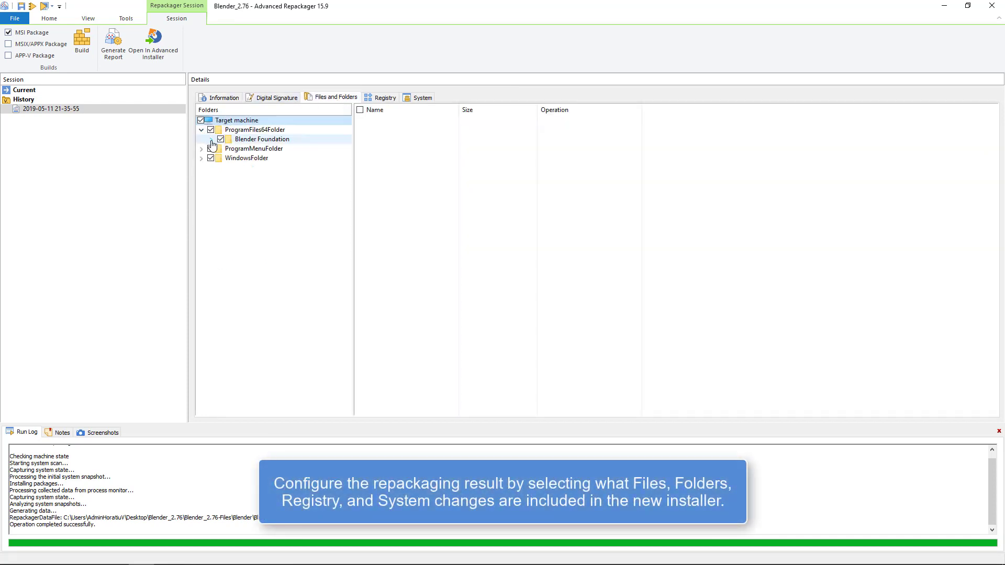
left_click(211, 139)
left_click(221, 149)
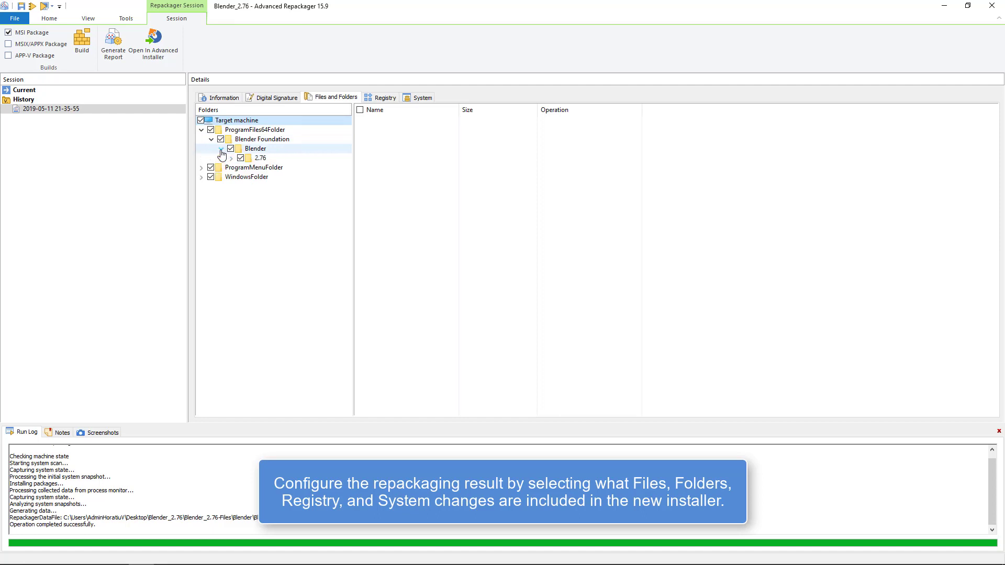
left_click(231, 158)
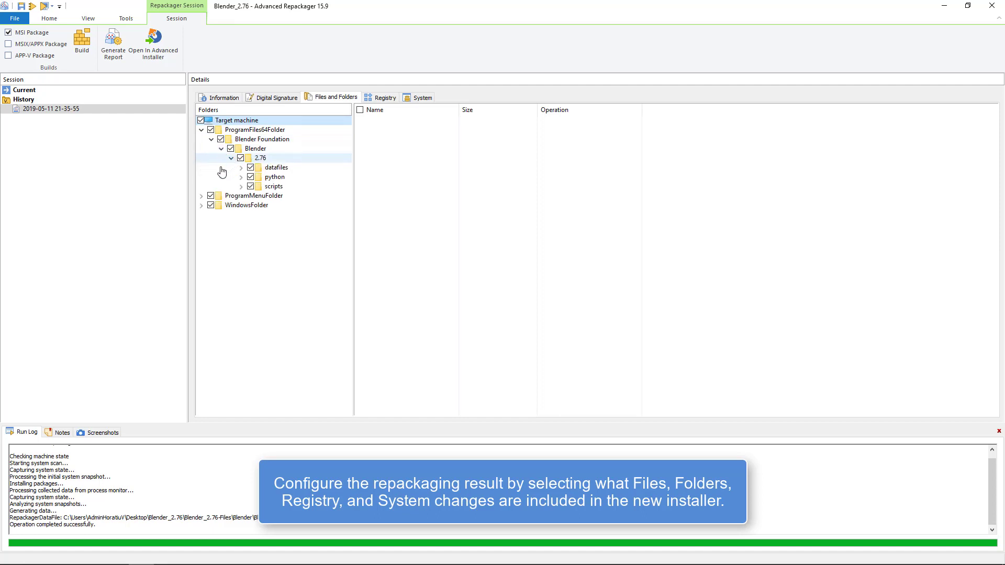
left_click(201, 195)
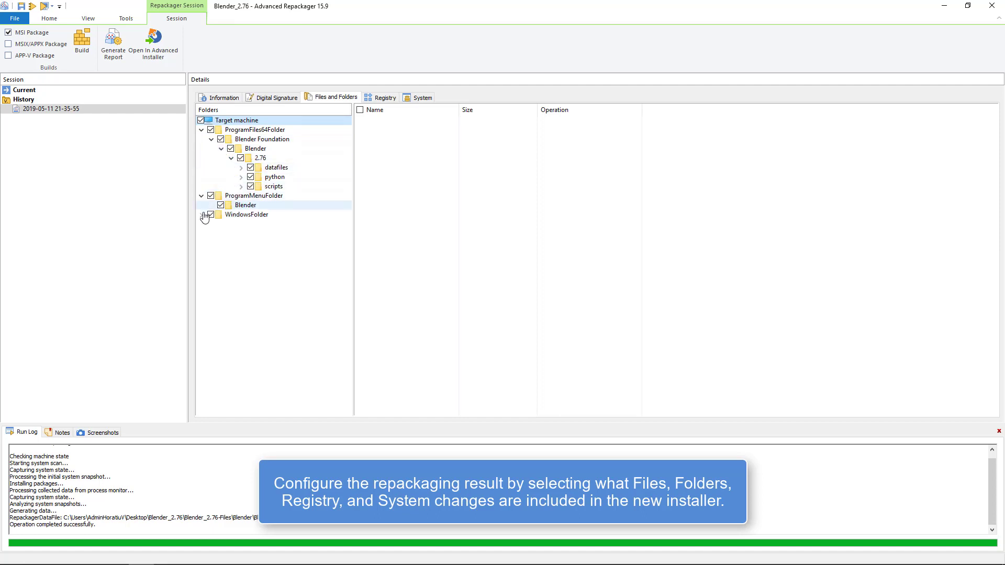
left_click(201, 215)
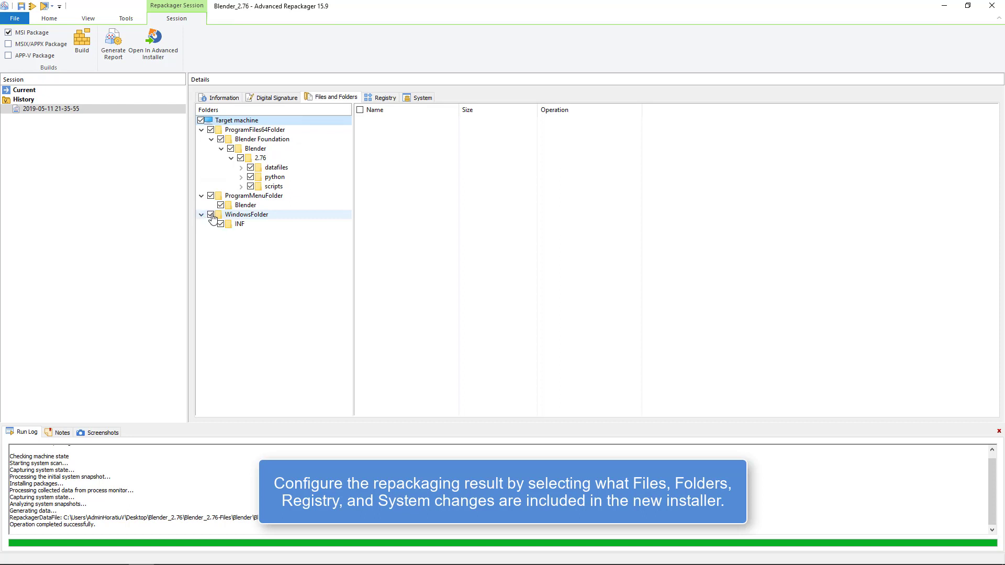
left_click(211, 215)
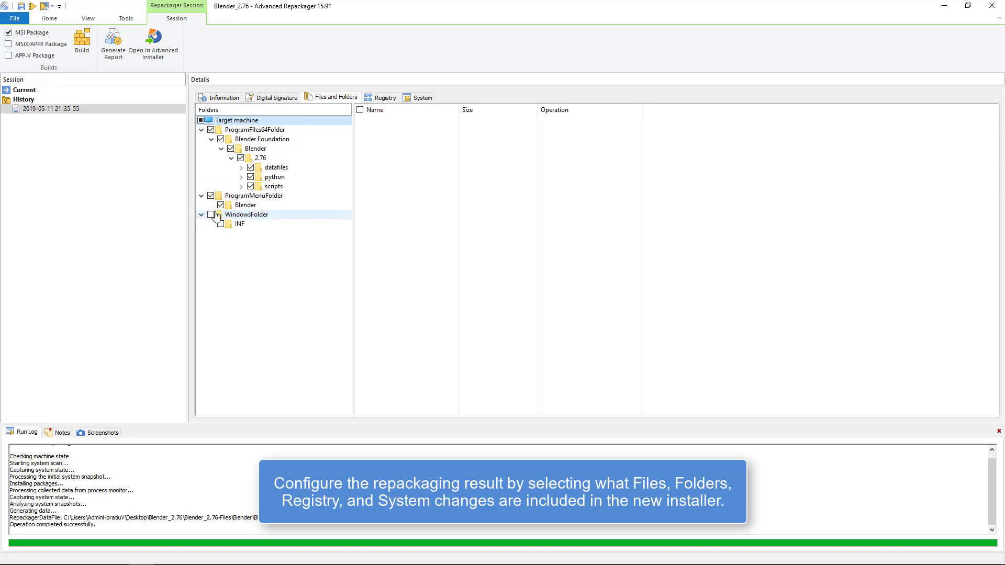
Step: Expand the captured HKEY_CURRENT_USER registry keys and exclude the Software\Microsoft key from the package
left_click(372, 101)
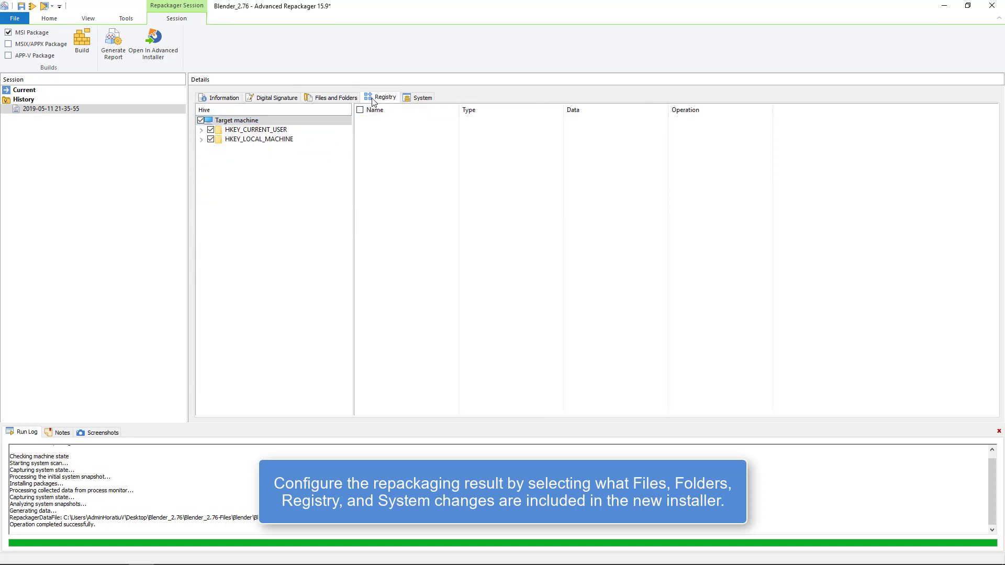
left_click(202, 129)
left_click(212, 139)
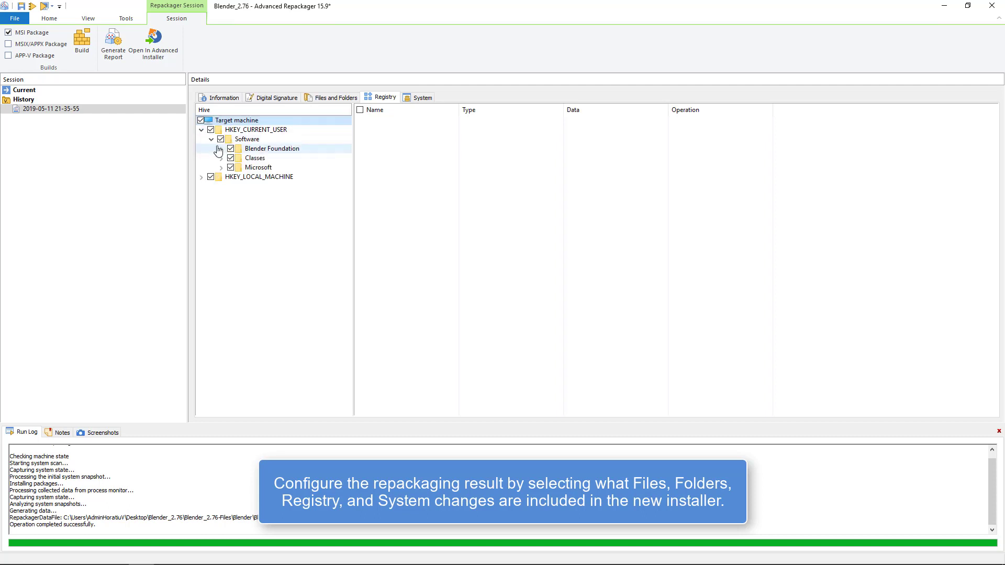
left_click(221, 150)
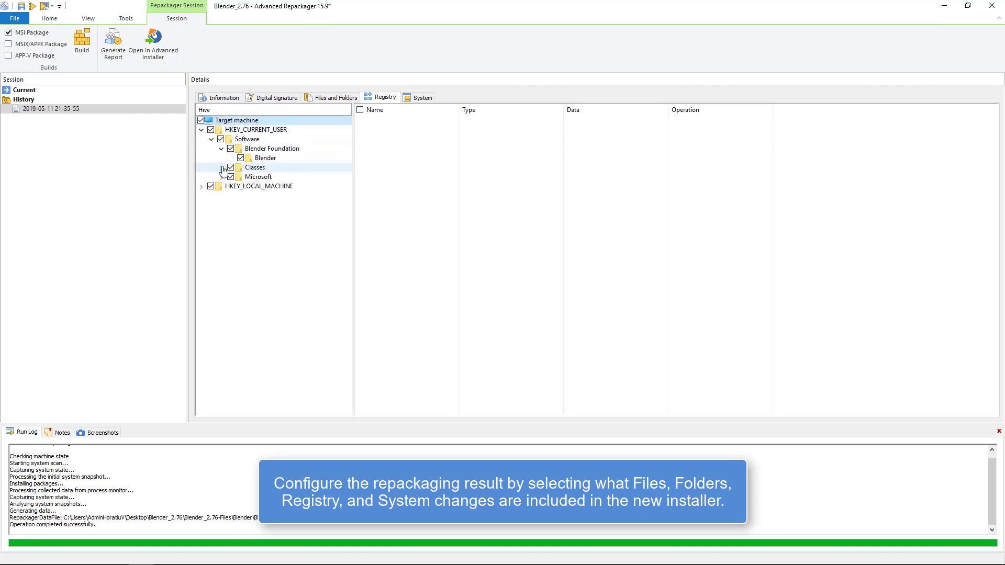
left_click(221, 168)
left_click(221, 196)
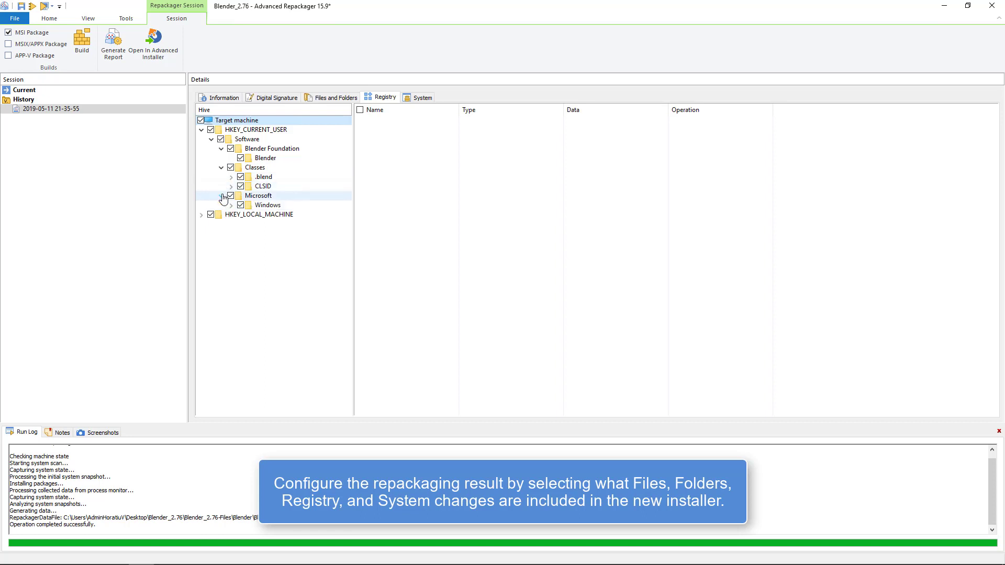
left_click(231, 206)
left_click(241, 215)
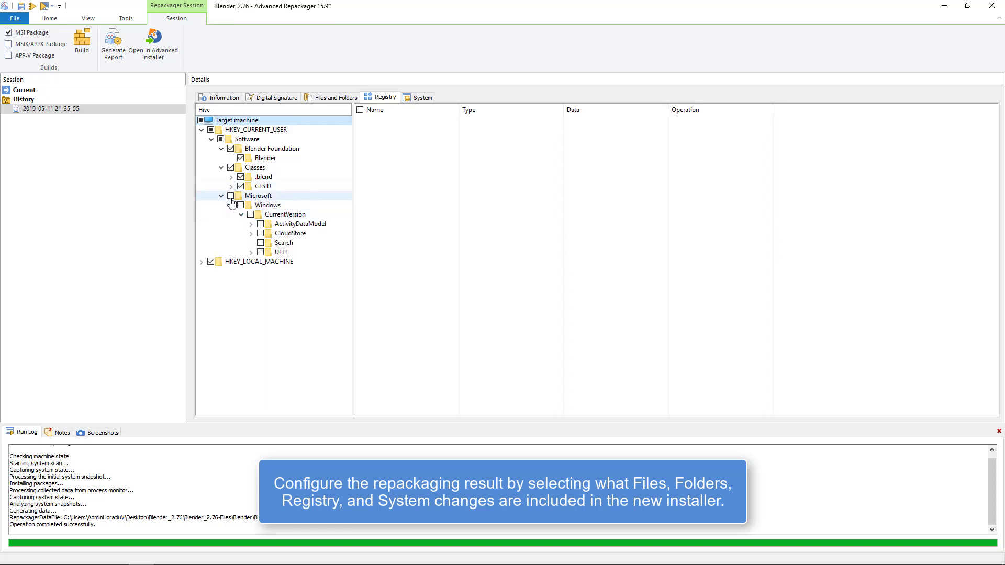
Step: Expand the captured HKEY_LOCAL_MACHINE registry keys and exclude the SOFTWARE\Microsoft key from the package
left_click(201, 261)
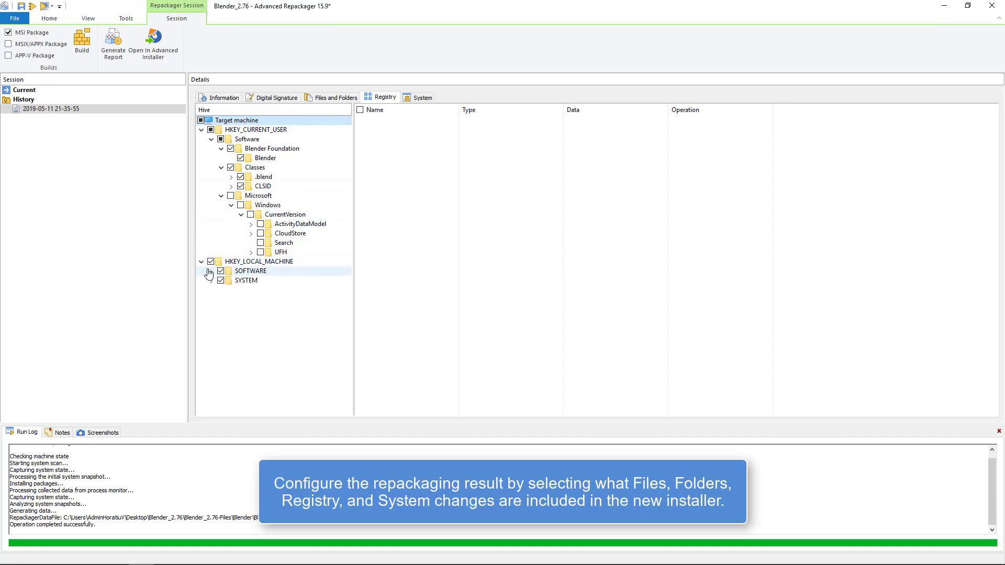
left_click(210, 271)
left_click(221, 281)
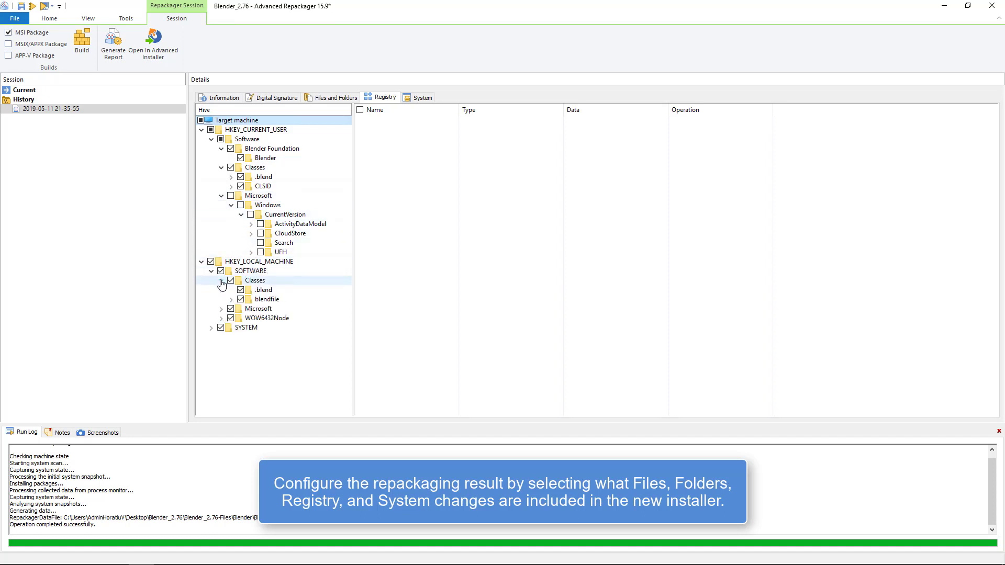
left_click(221, 309)
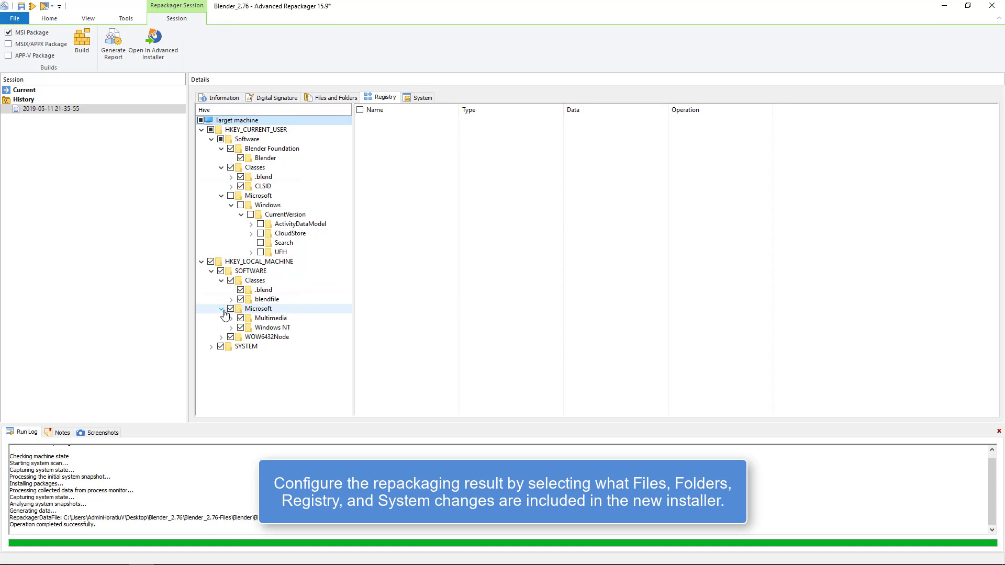
left_click(231, 318)
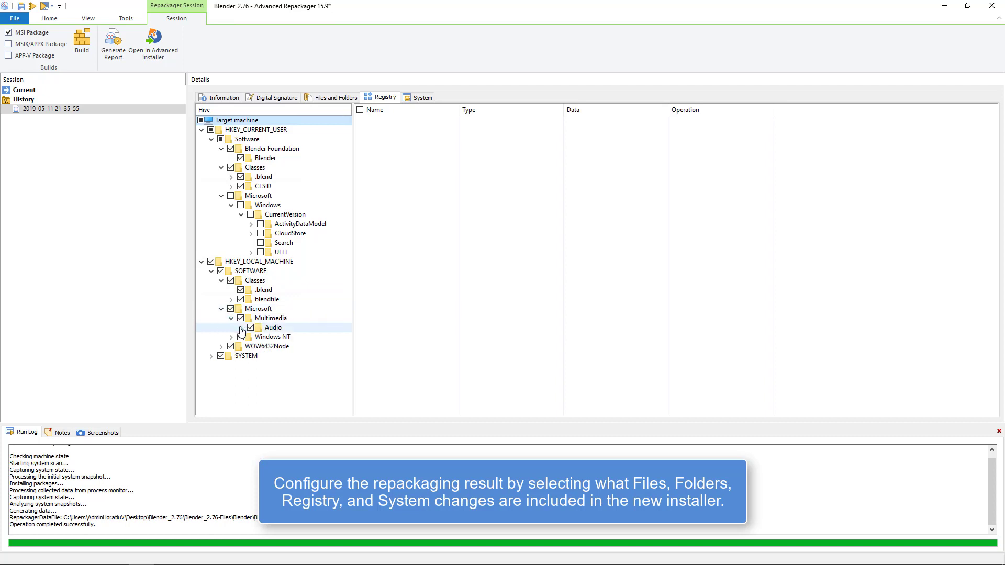
left_click(241, 328)
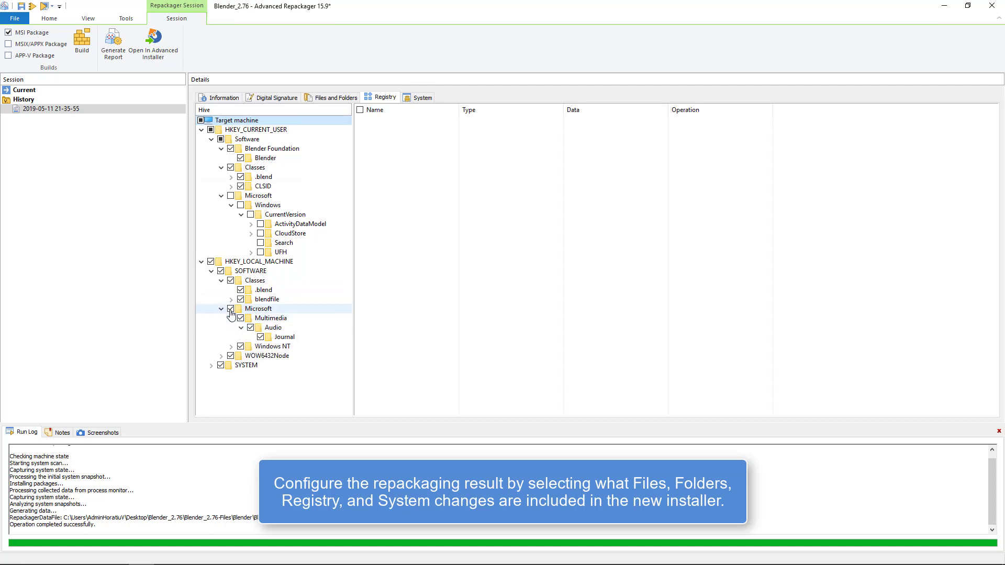
left_click(231, 346)
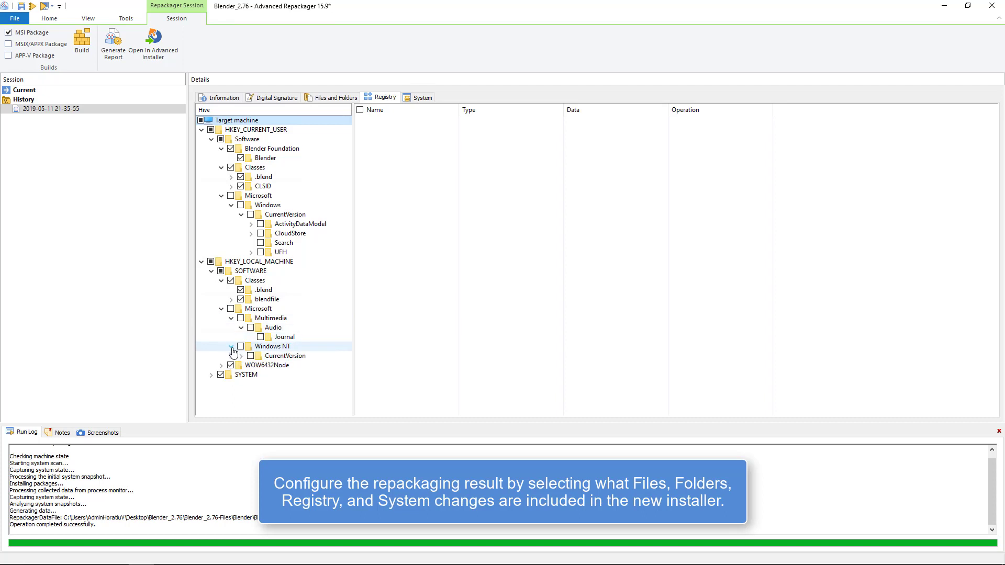
left_click(241, 356)
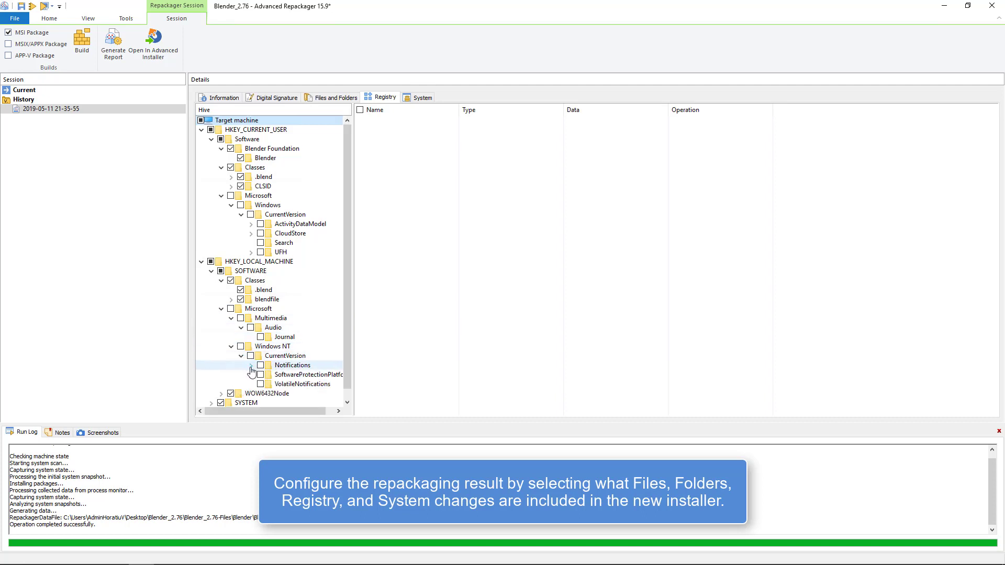
Step: Expand the captured HKEY_LOCAL_MACHINE\SOFTWARE\WOW6432Node key down to Explorer and exclude WOW6432Node from the package
left_click(220, 394)
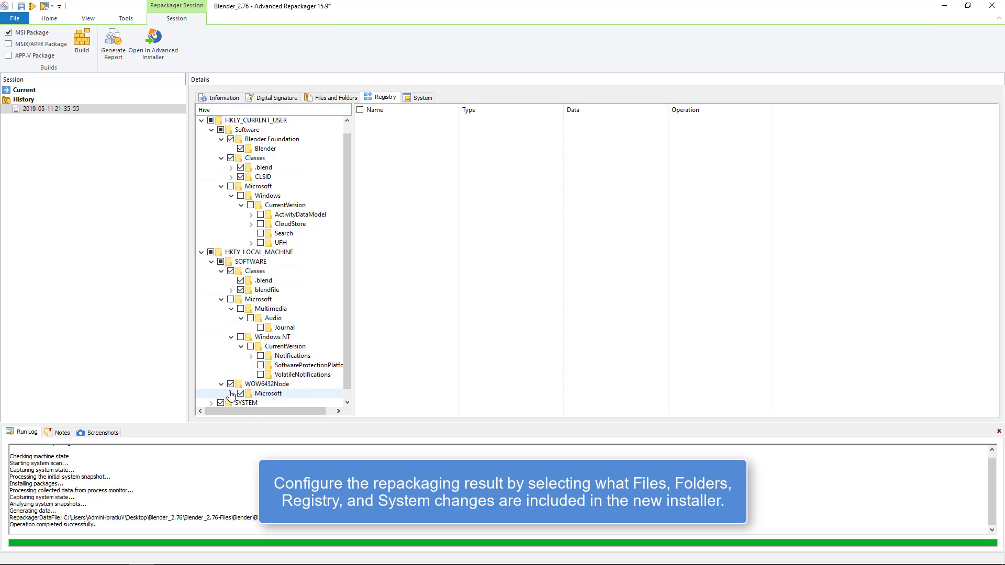
left_click(231, 394)
left_click(241, 395)
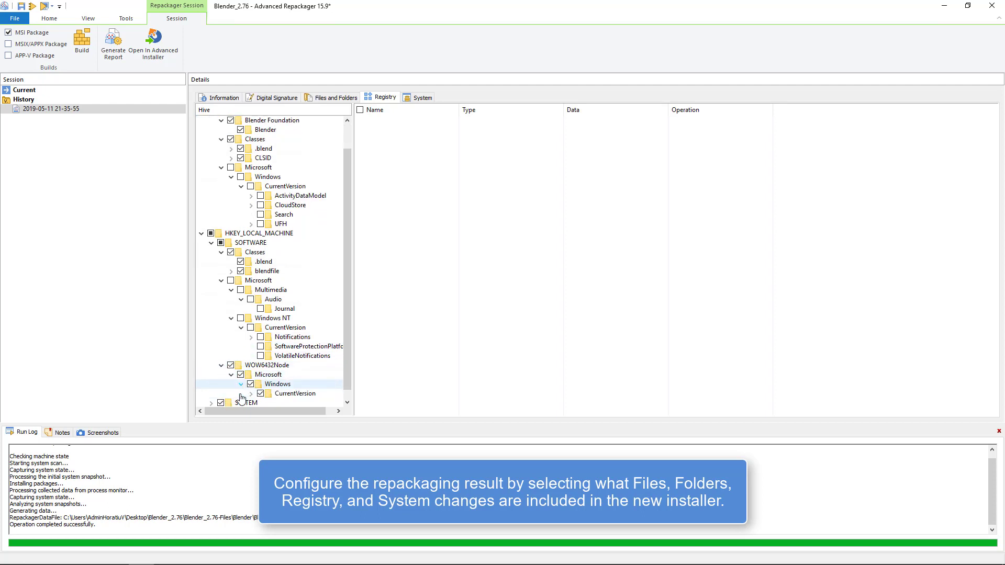
left_click(251, 395)
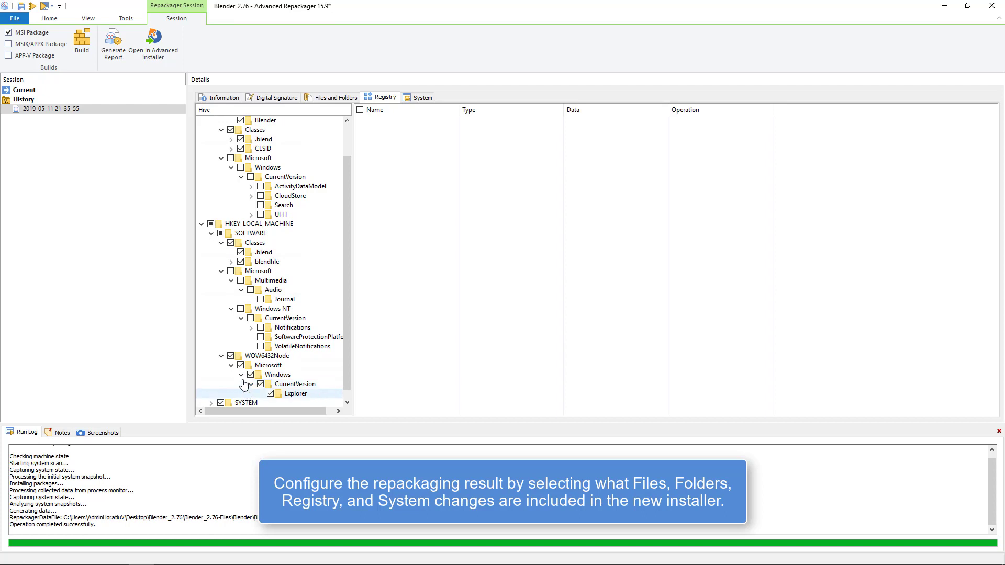
left_click(230, 356)
Step: Expand the captured HKEY_LOCAL_MACHINE\SYSTEM key down to Services and exclude SYSTEM from the package
left_click(220, 402)
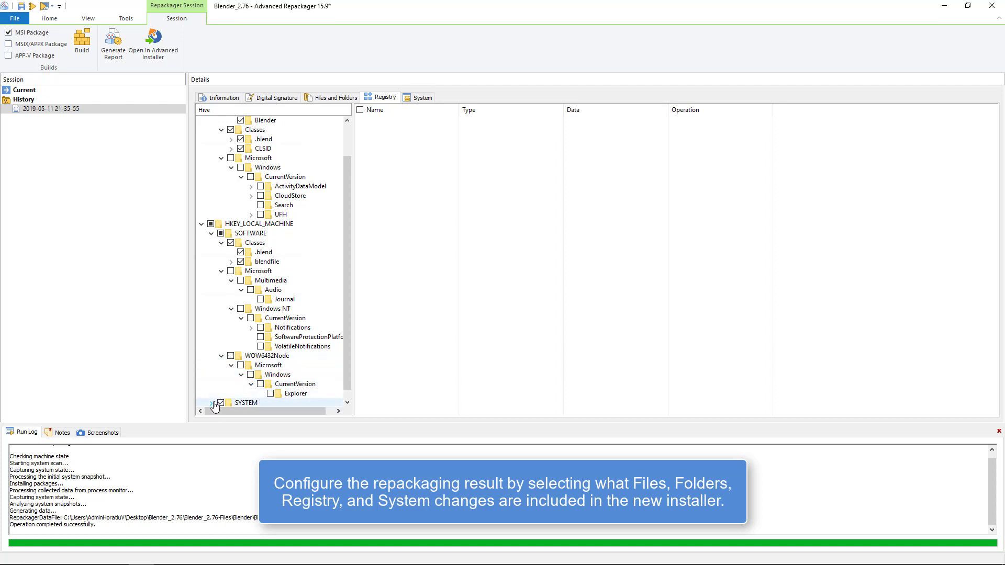
left_click(211, 403)
left_click(221, 393)
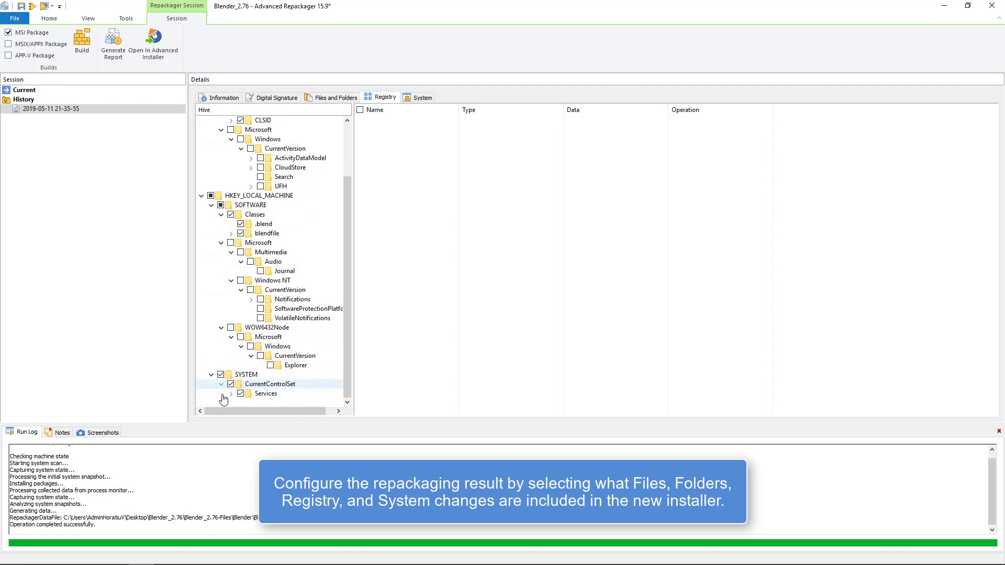
left_click(231, 393)
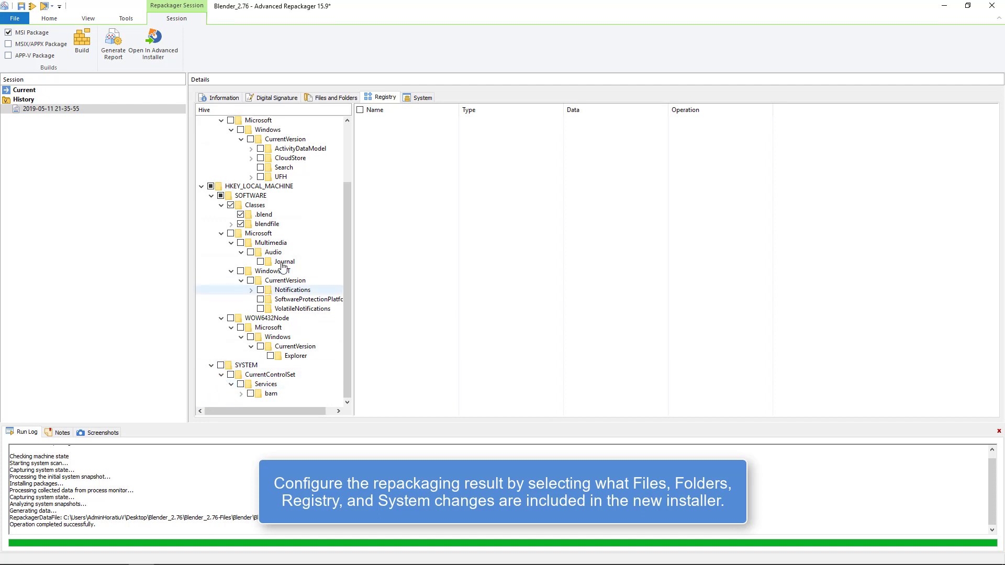
Step: Review the captured system changes by category, from shortcuts, scheduled tasks and environment variables through to firewall options and file associations
left_click(419, 98)
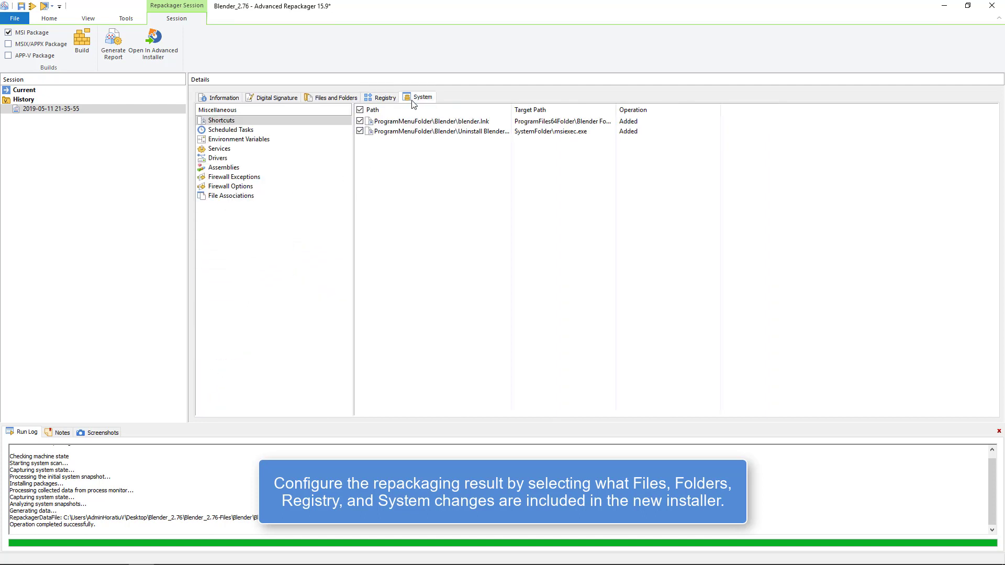
left_click(269, 131)
left_click(268, 140)
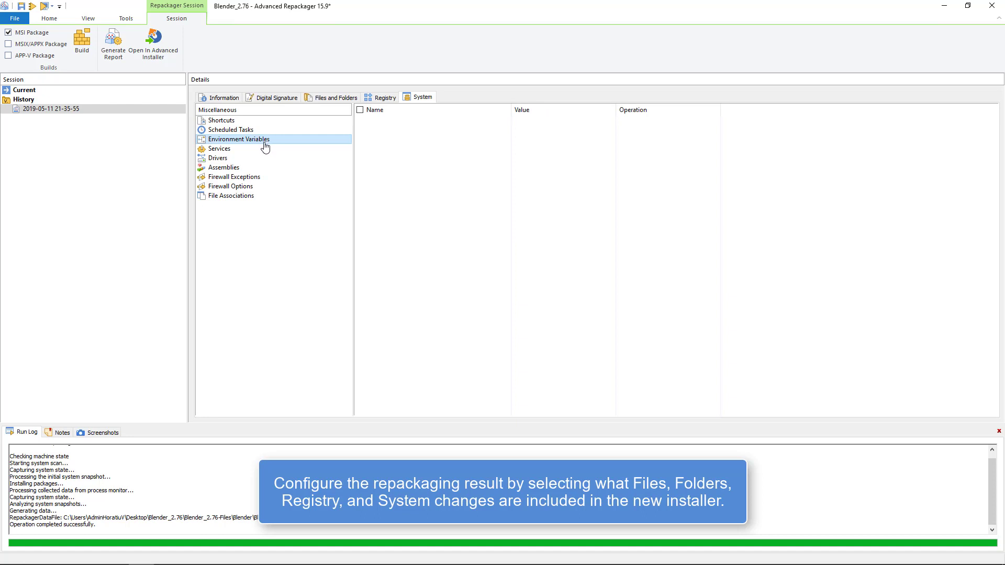
left_click(262, 150)
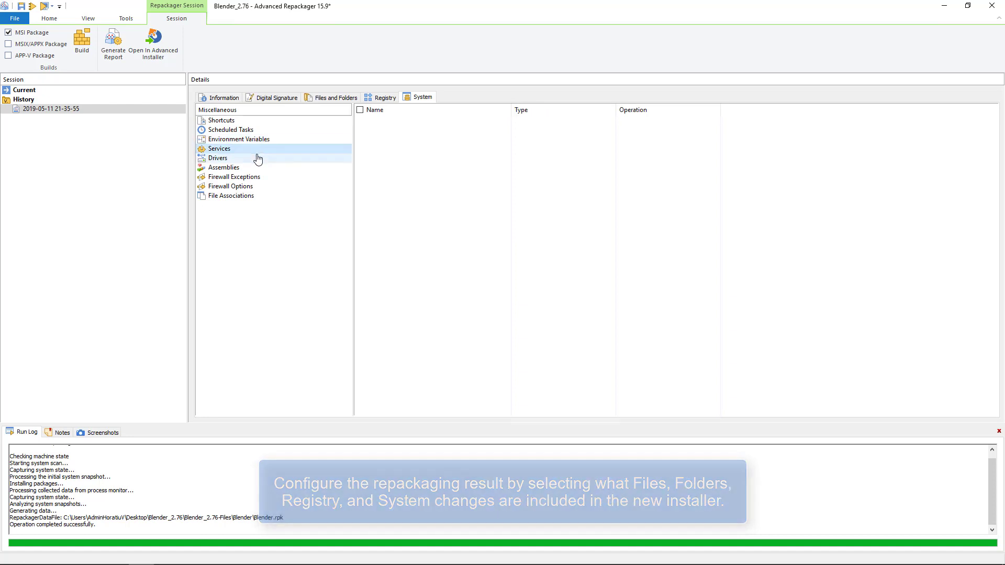
left_click(257, 159)
left_click(254, 168)
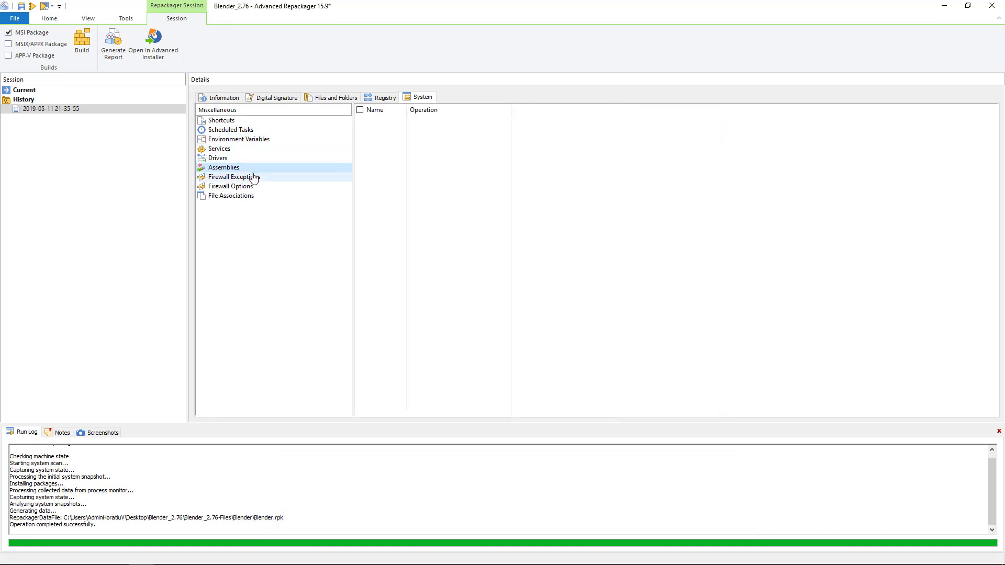
left_click(254, 178)
left_click(249, 188)
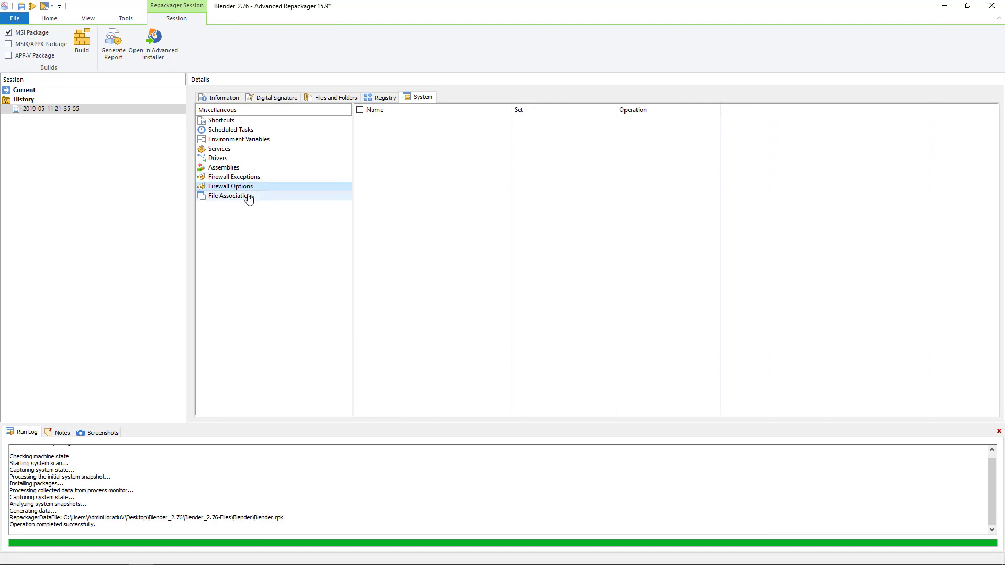
left_click(249, 200)
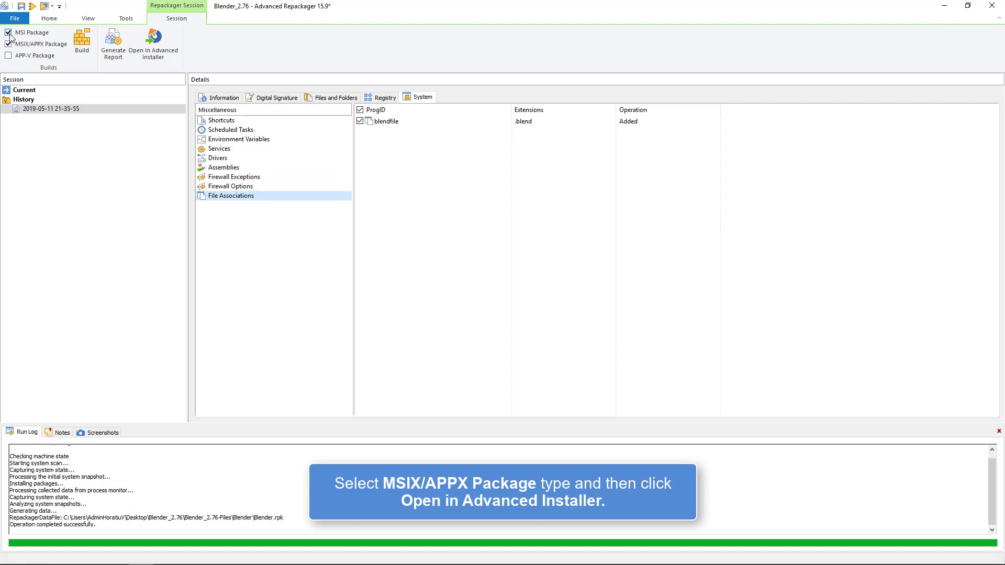
Step: Open the repackaging result in Advanced Installer with MSIX/APPX Package as the build type
left_click(151, 49)
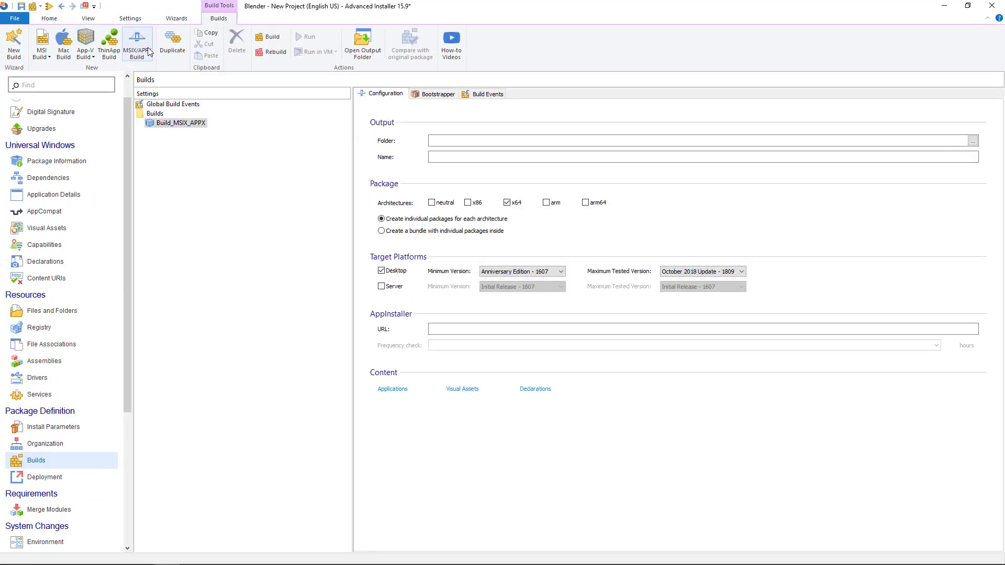
Step: Name the MSIX build output Blender_2.76 and set the minimum desktop version to October 2018 Update - 1809
left_click(433, 157)
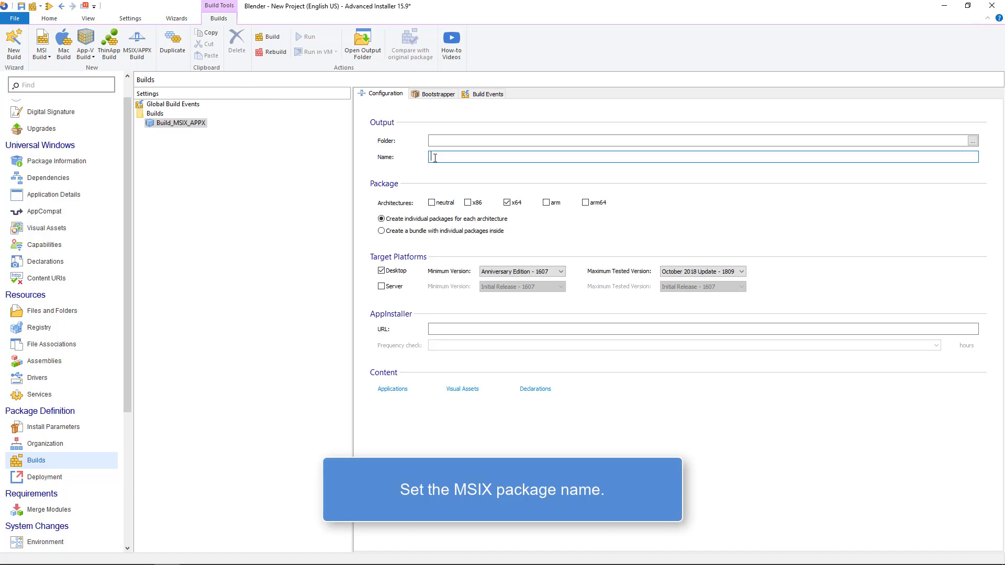
type("Blender_2.76")
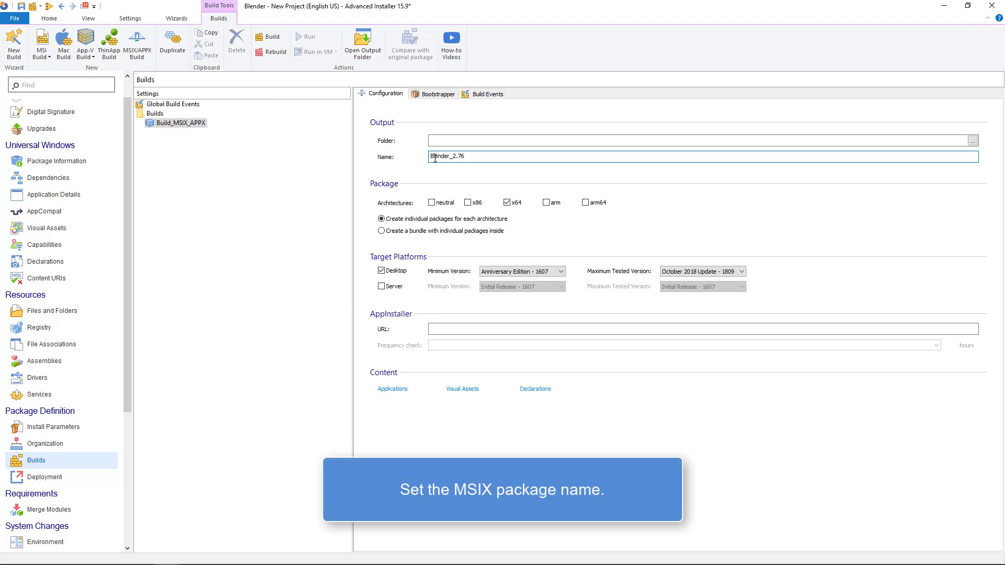
left_click(517, 271)
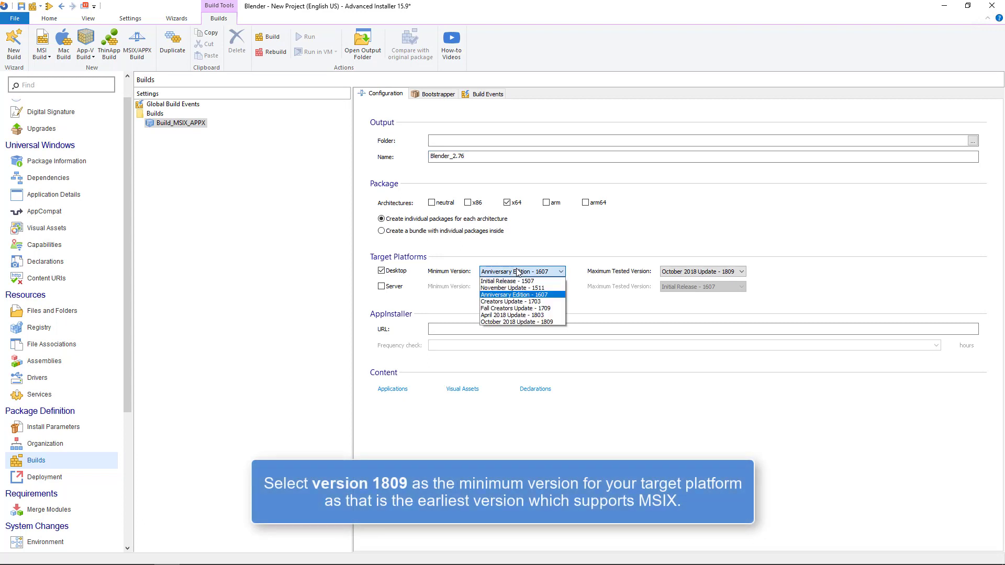
left_click(520, 322)
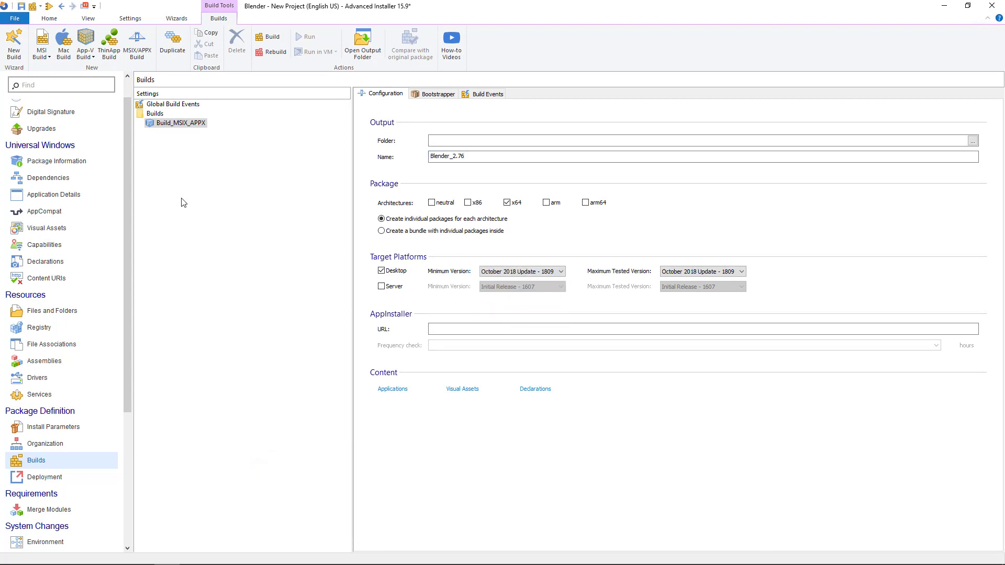
Step: Enable digital signing for the package and check which certificates the personal certificate store offers
scroll(92, 173, "up", 1)
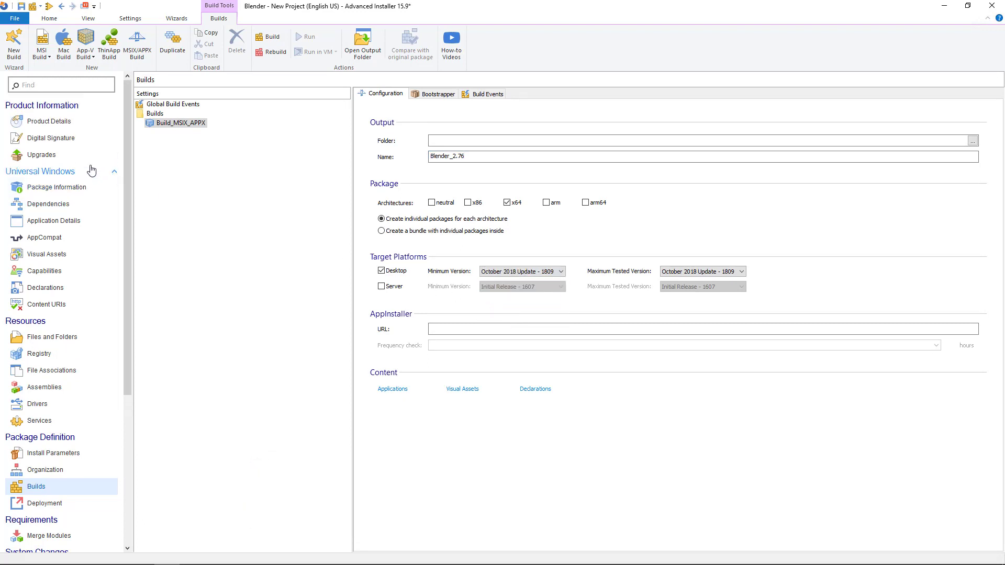
left_click(49, 122)
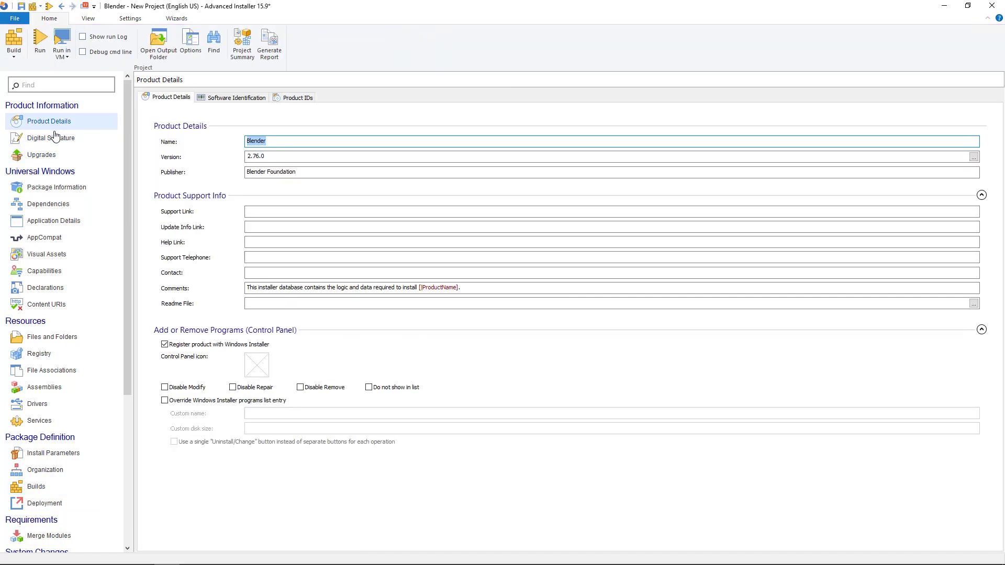
left_click(56, 137)
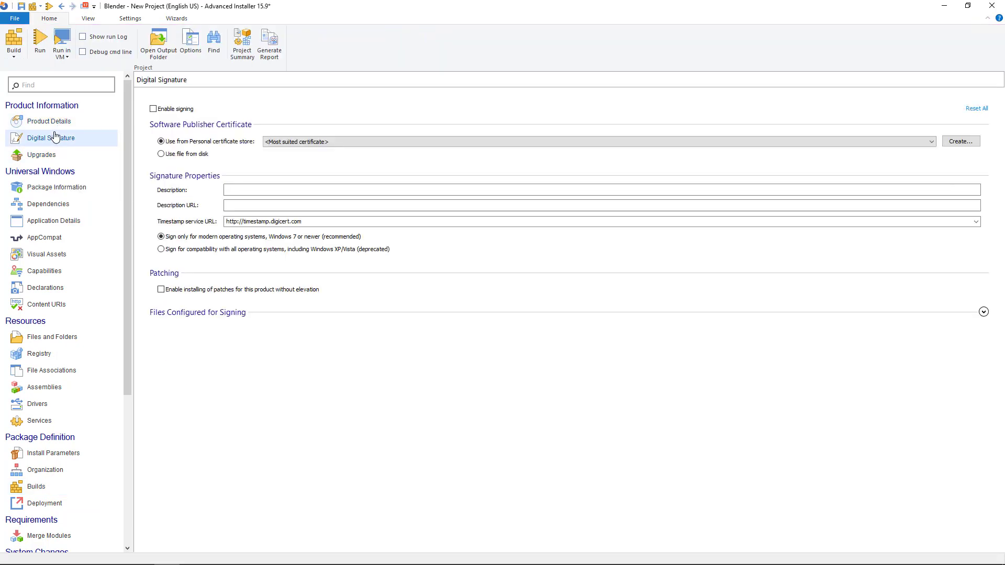
left_click(152, 109)
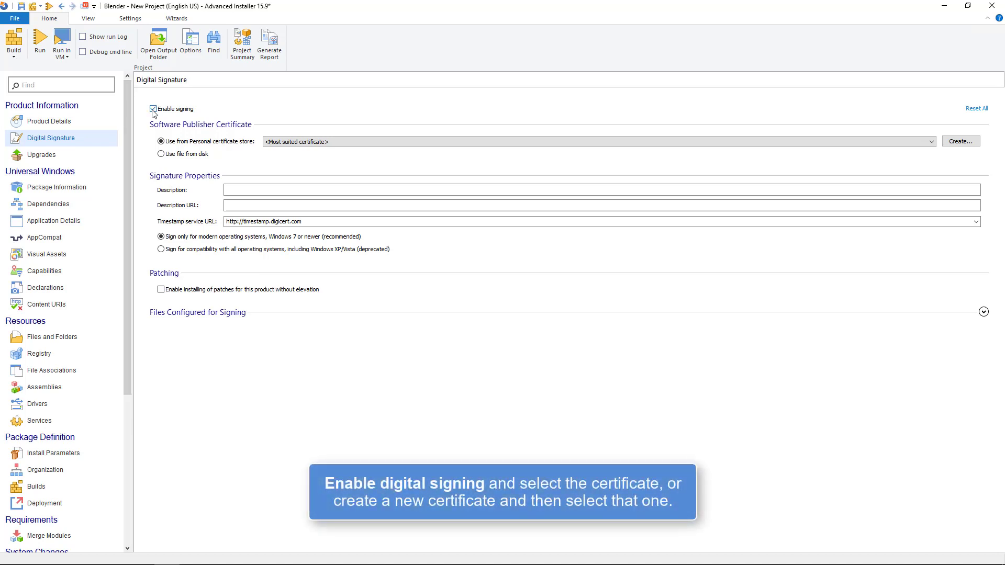
left_click(340, 142)
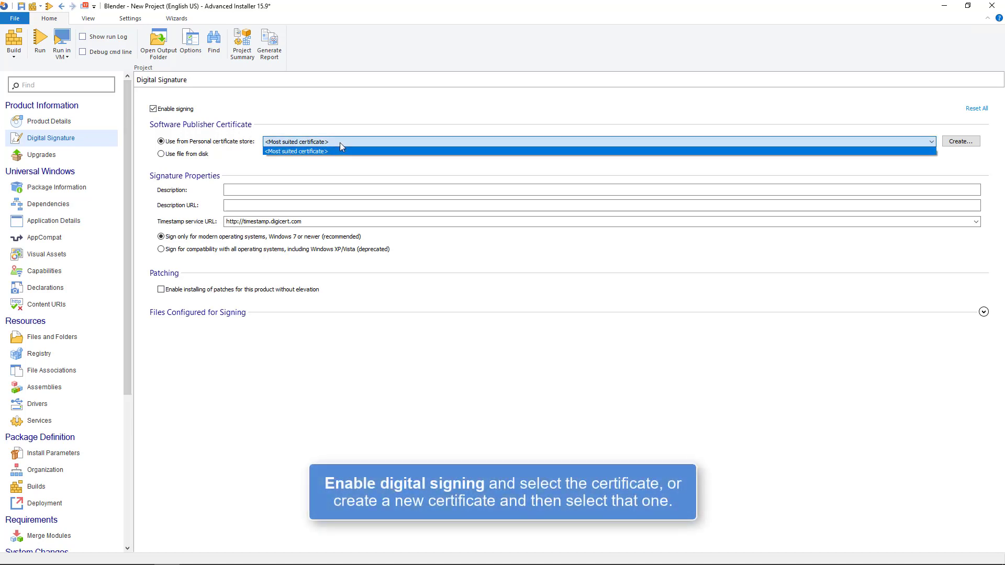
left_click(341, 149)
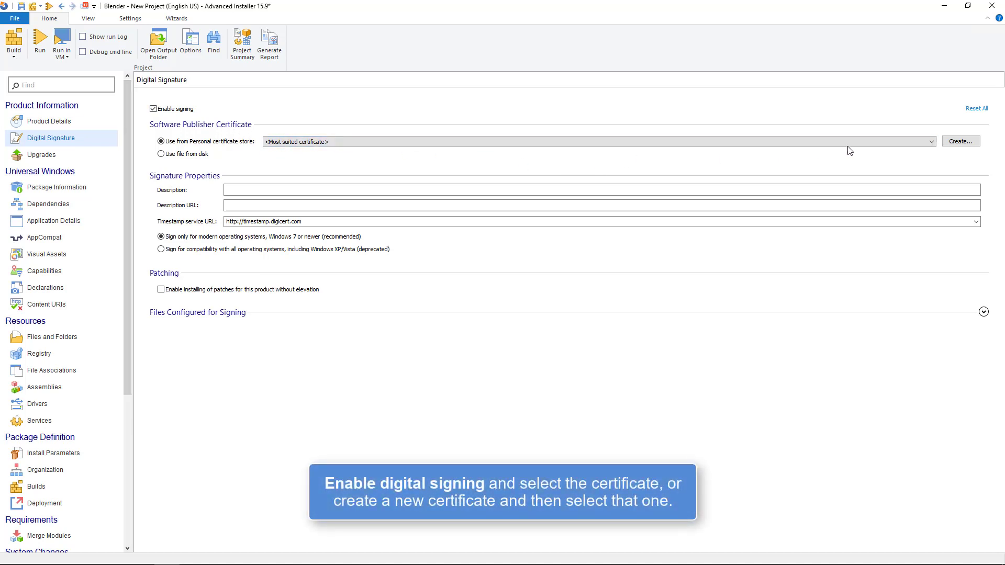
Step: Create a new test certificate and select it from the personal store as the software publisher certificate
left_click(947, 143)
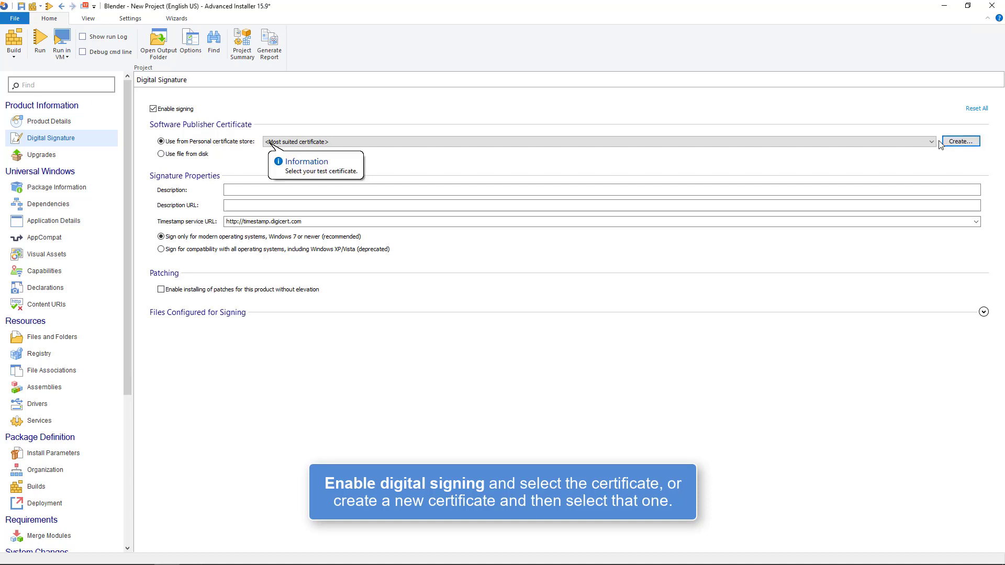
left_click(931, 142)
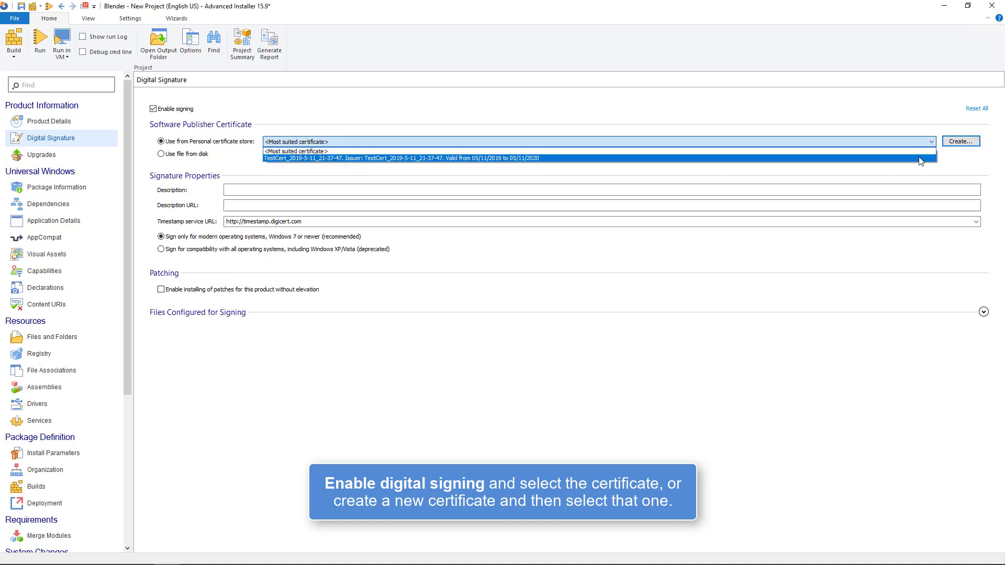
left_click(920, 158)
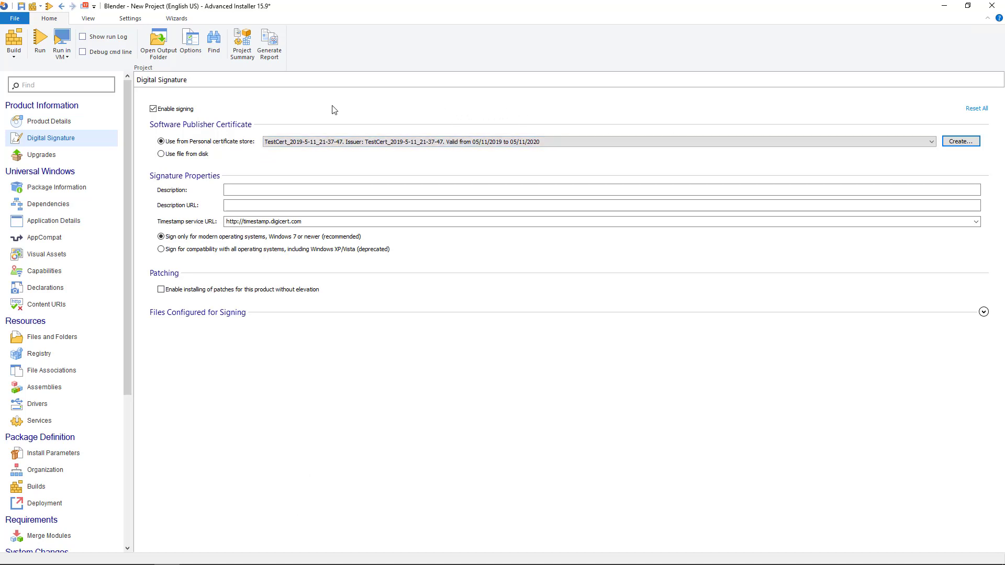
Step: Set the AppList Entry of the blender application to Default in its application details
left_click(75, 186)
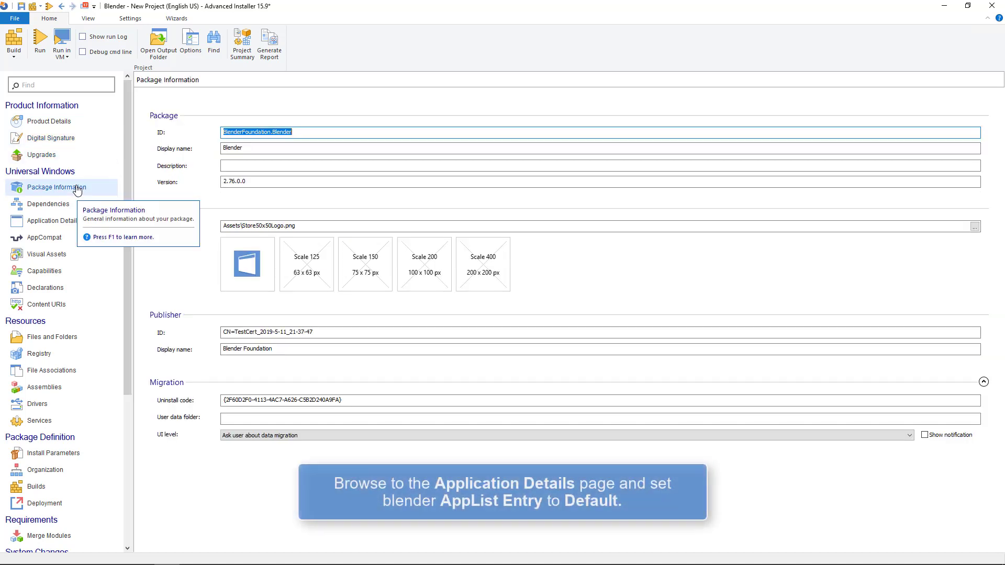
left_click(62, 221)
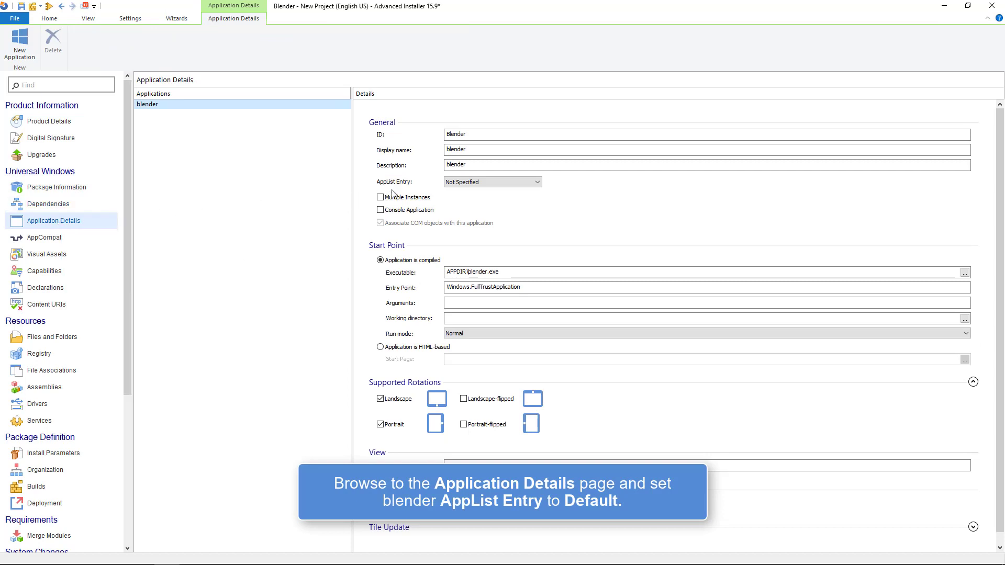
left_click(463, 182)
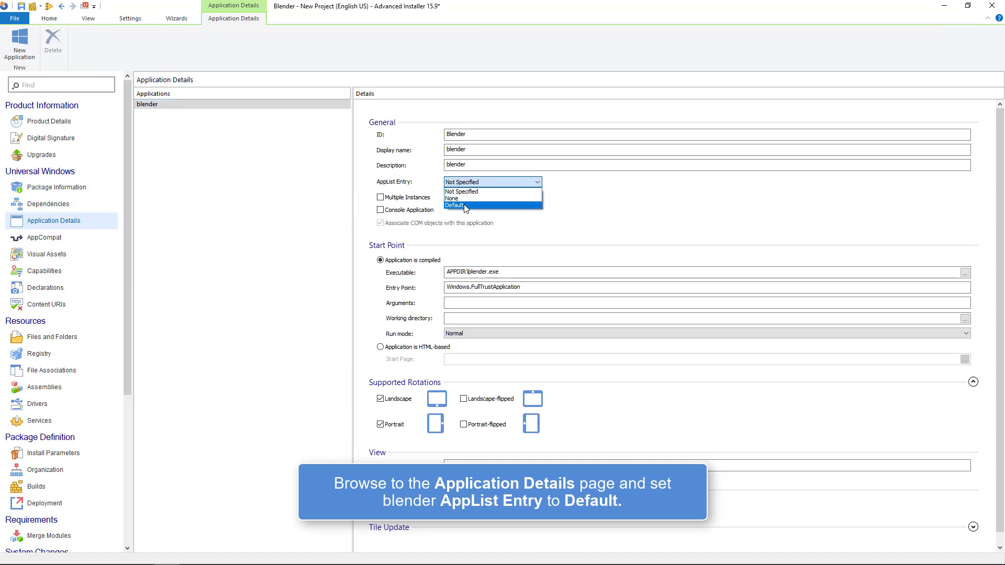
left_click(465, 205)
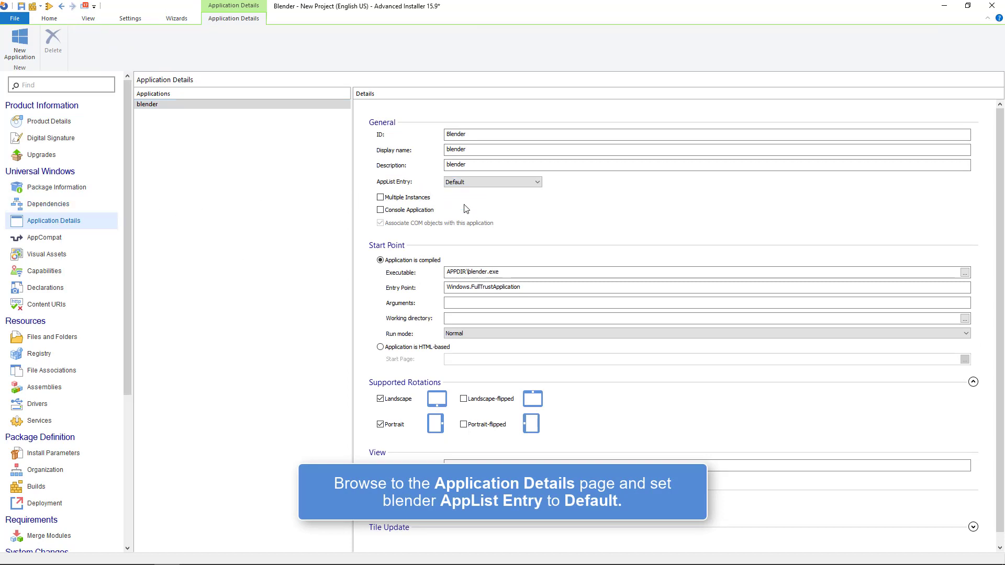
Step: Review the resources included in the MSIX package: files and folders, HKEY_CURRENT_USER registry keys and file associations
left_click(65, 339)
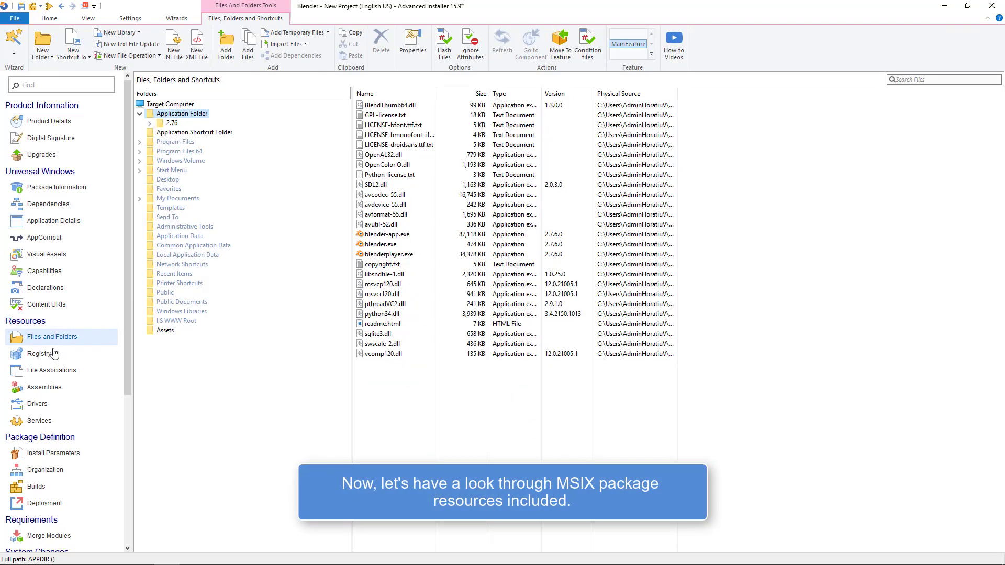
left_click(55, 354)
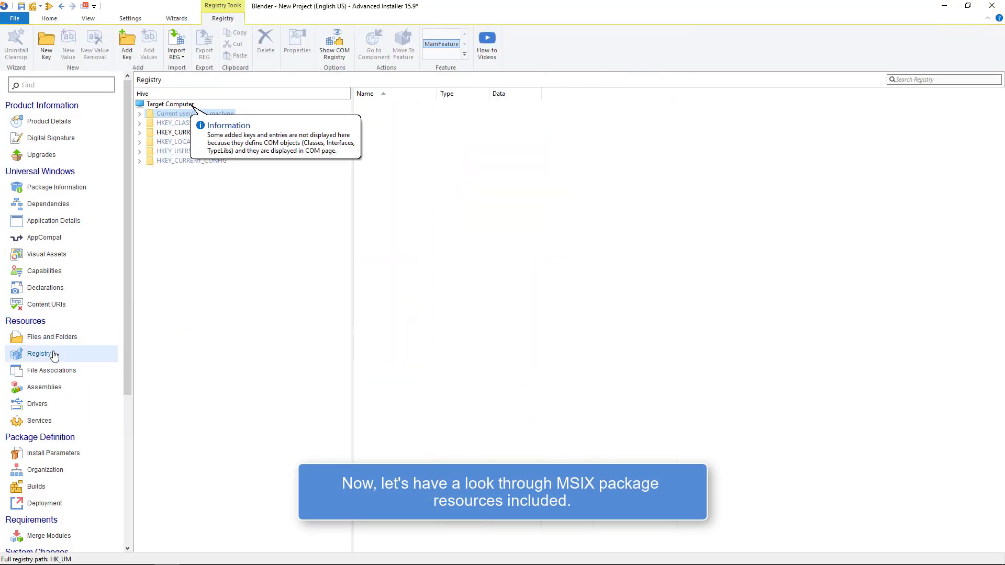
left_click(140, 133)
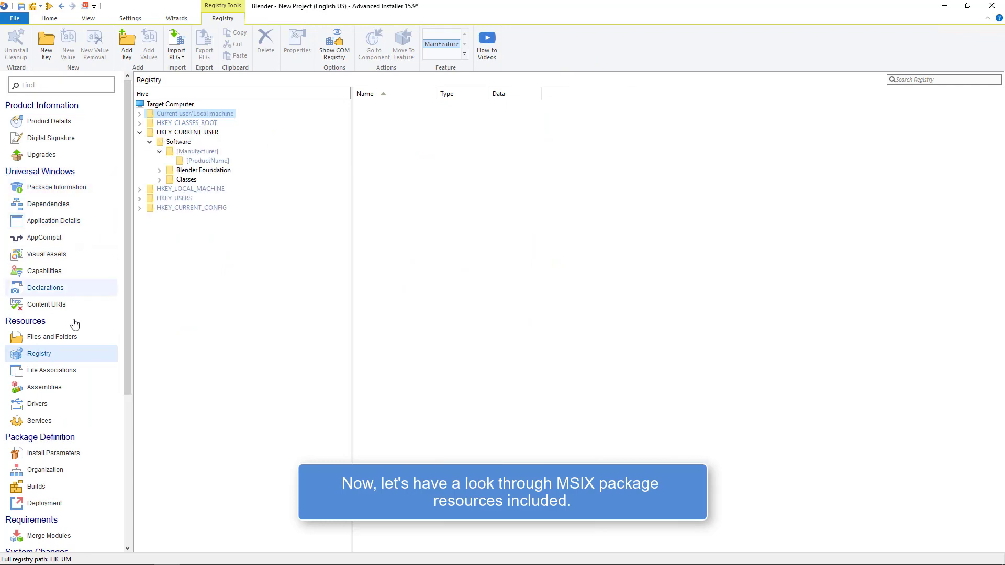
left_click(60, 371)
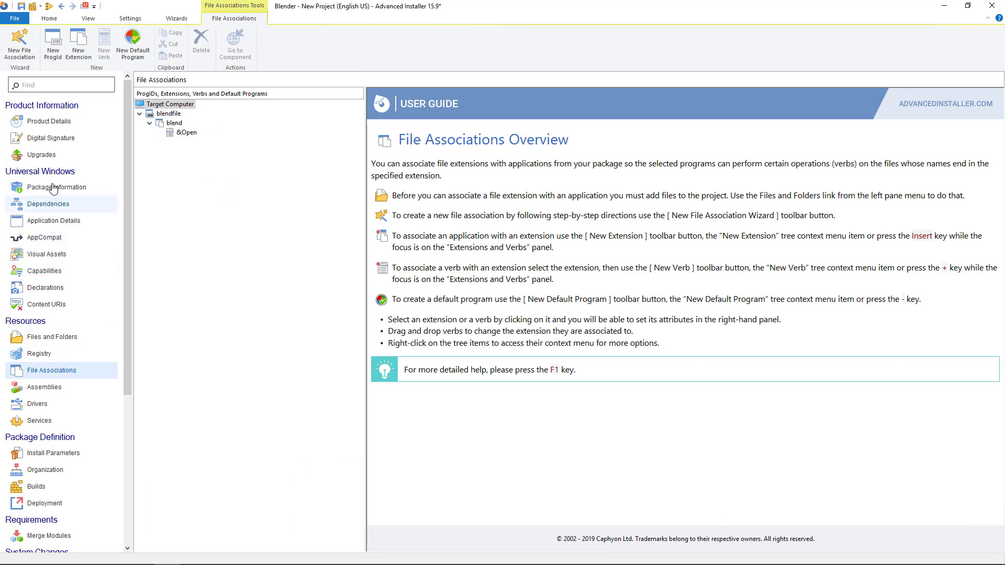
left_click(49, 18)
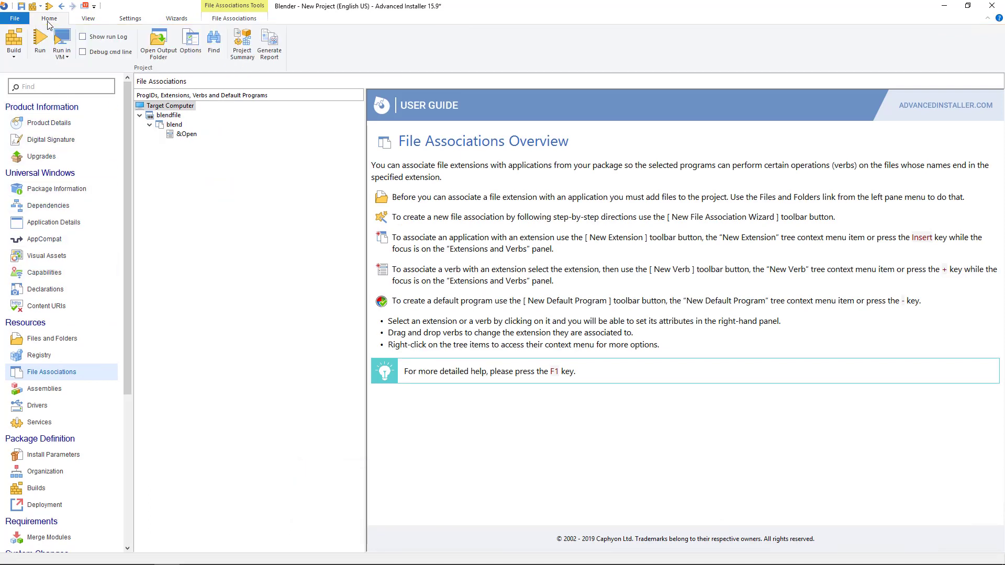
Step: Build the MSIX package, saving the project as Blender_2.76 in the Blender folder
left_click(17, 39)
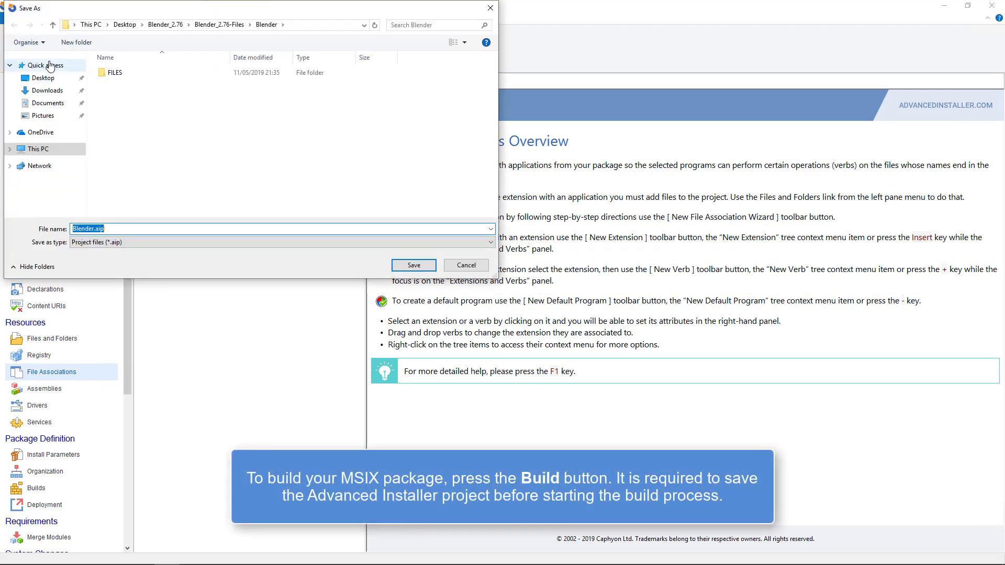
type("Blender_2.76")
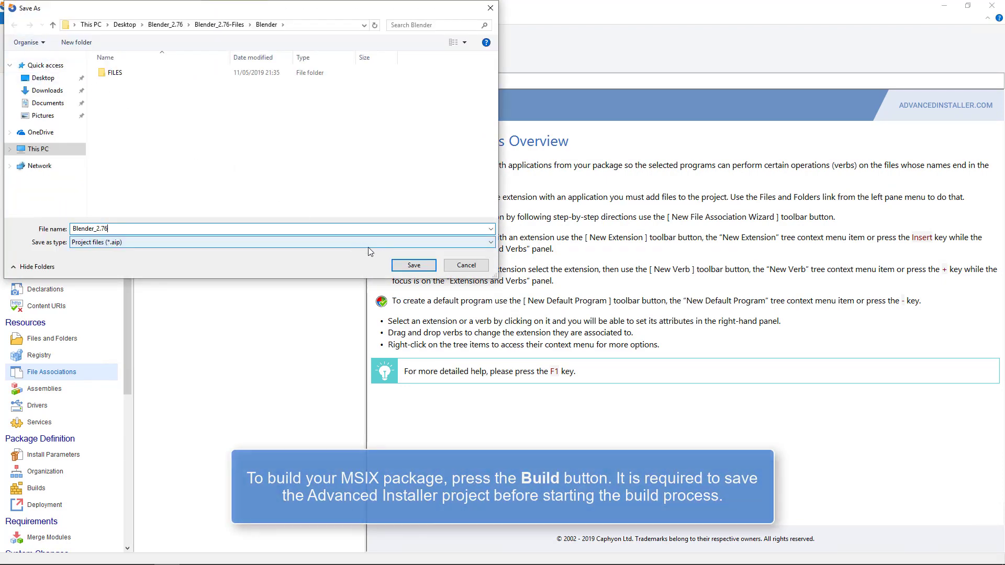
left_click(413, 265)
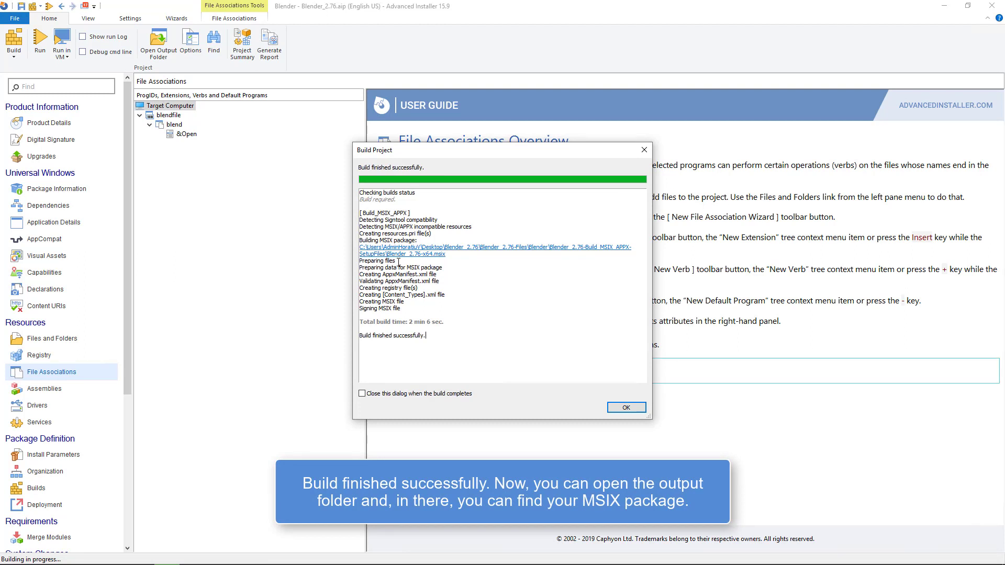
left_click_drag(428, 335, 357, 336)
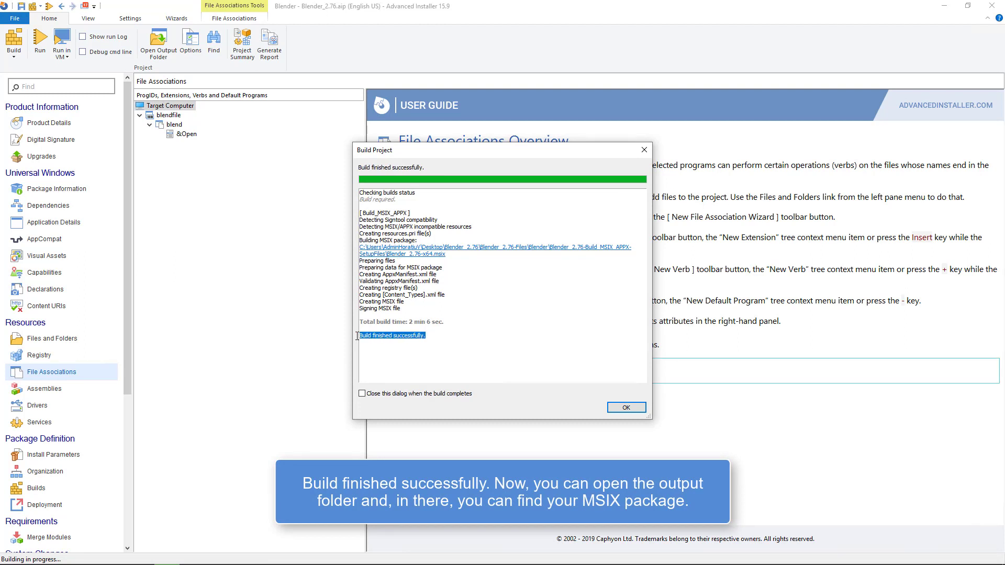
Step: Open the build's output folder and select the Blender_2.76-x64.msix package
left_click(412, 258)
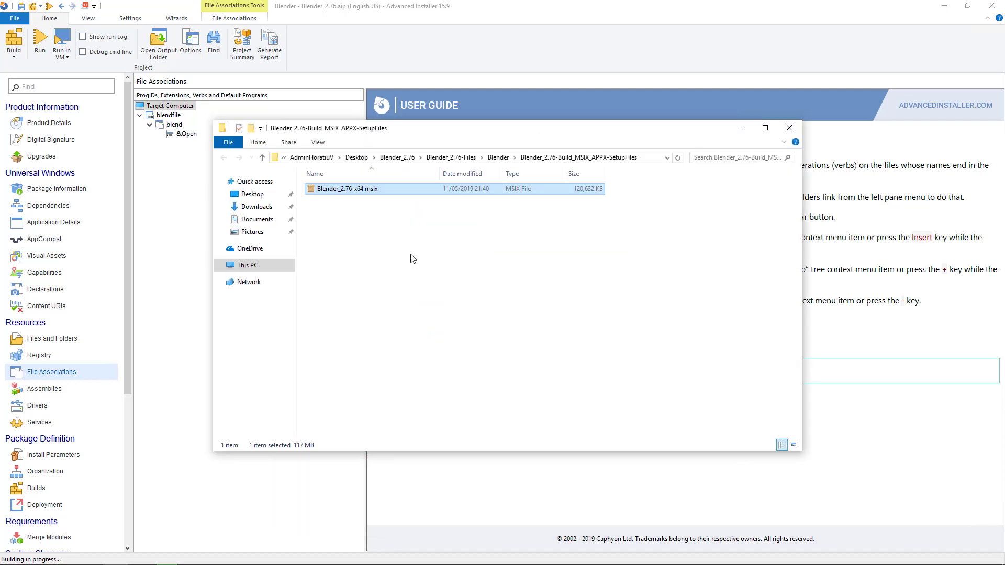
left_click(412, 258)
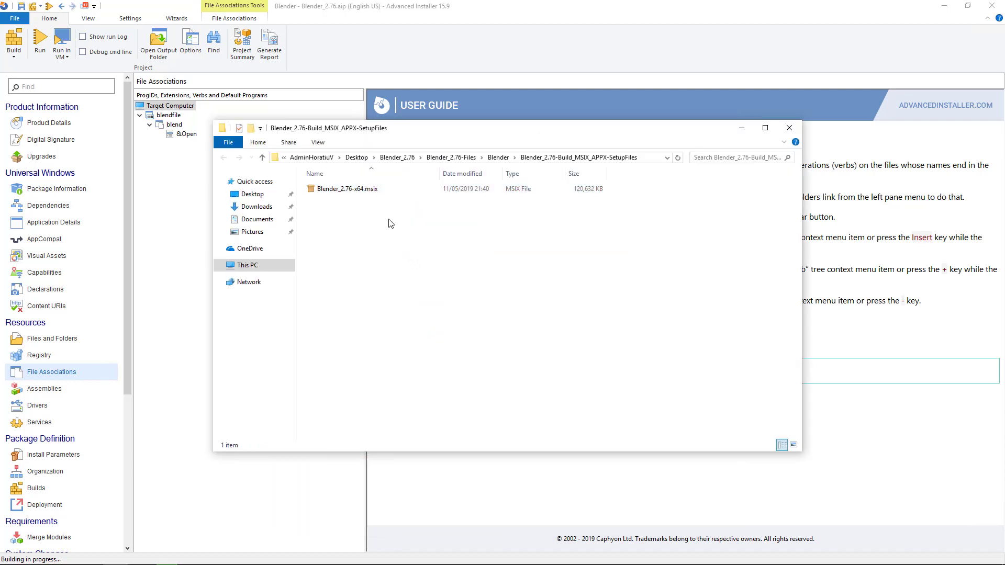
left_click(370, 191)
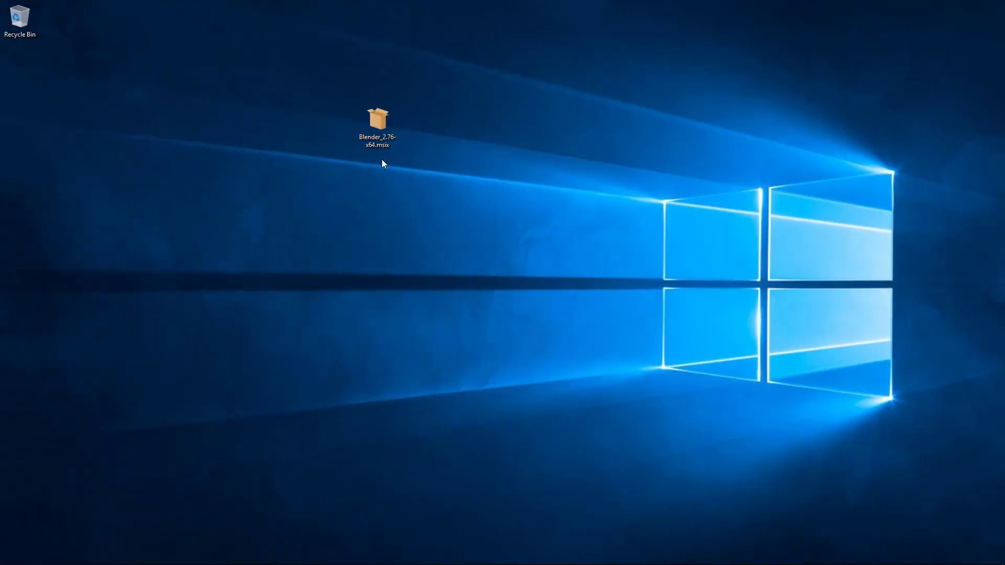
Step: On the test device, open the certificate that signed Blender_2.76-x64.msix from the file's digital signature details
right_click(381, 146)
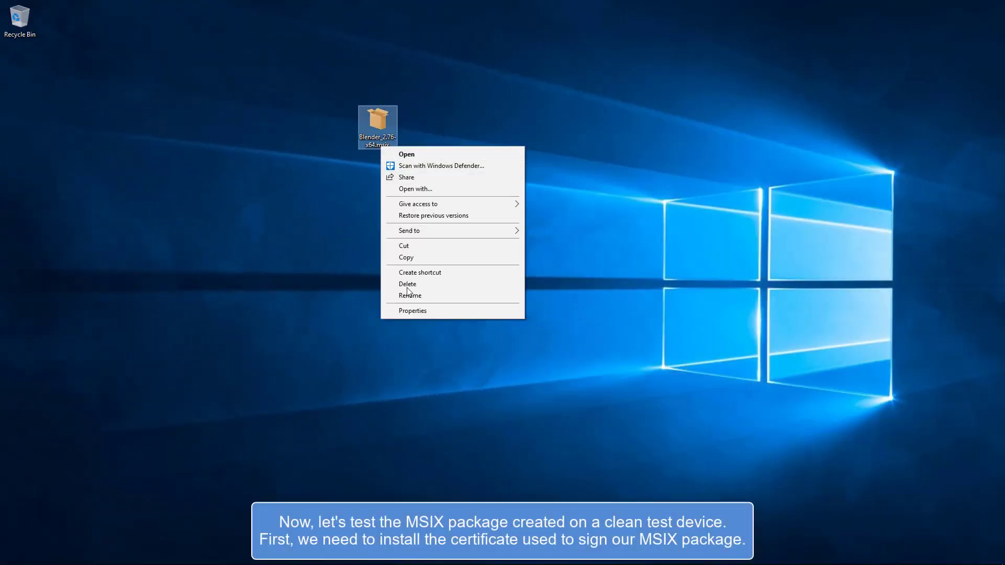
left_click(410, 311)
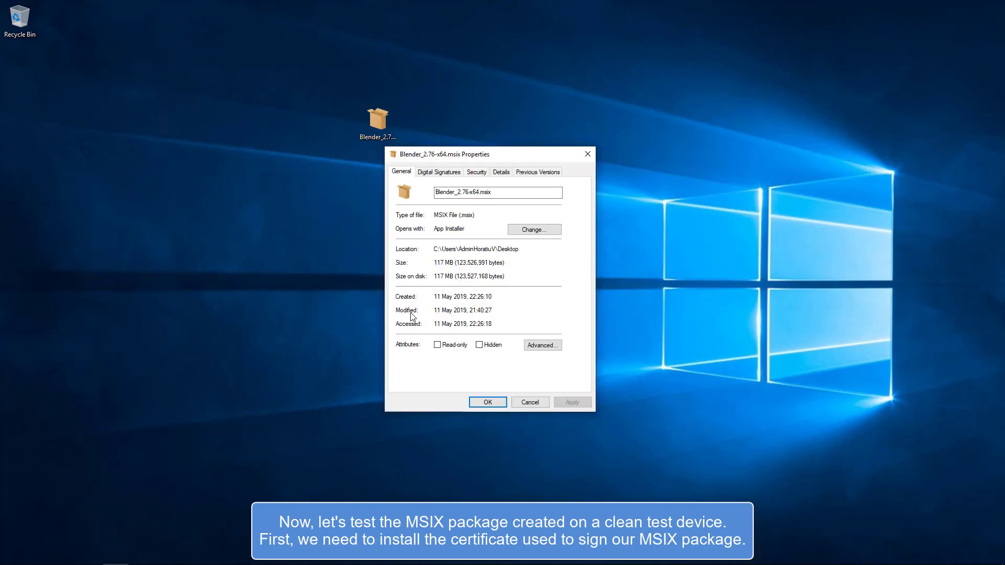
left_click(436, 173)
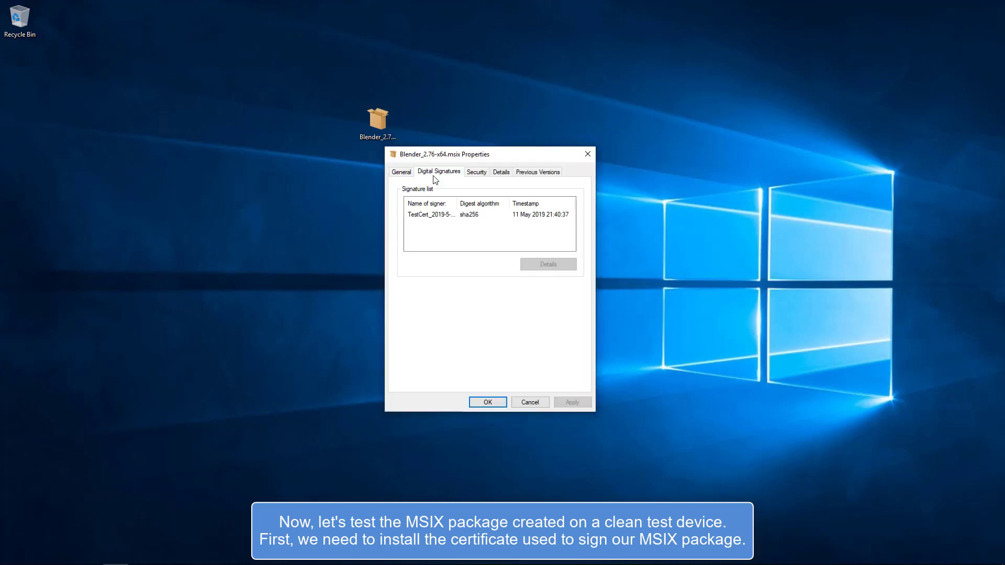
left_click(439, 214)
left_click(534, 268)
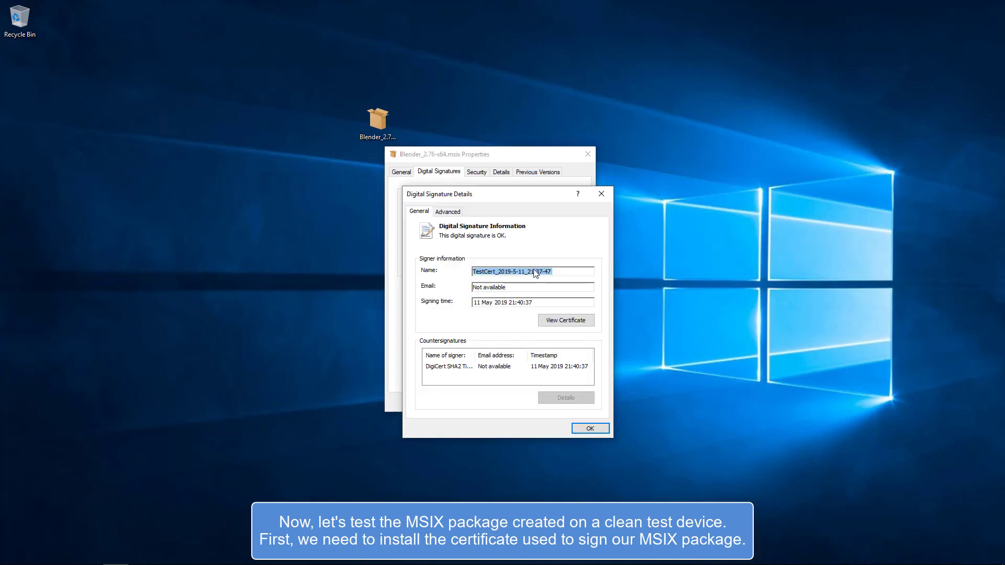
left_click(555, 324)
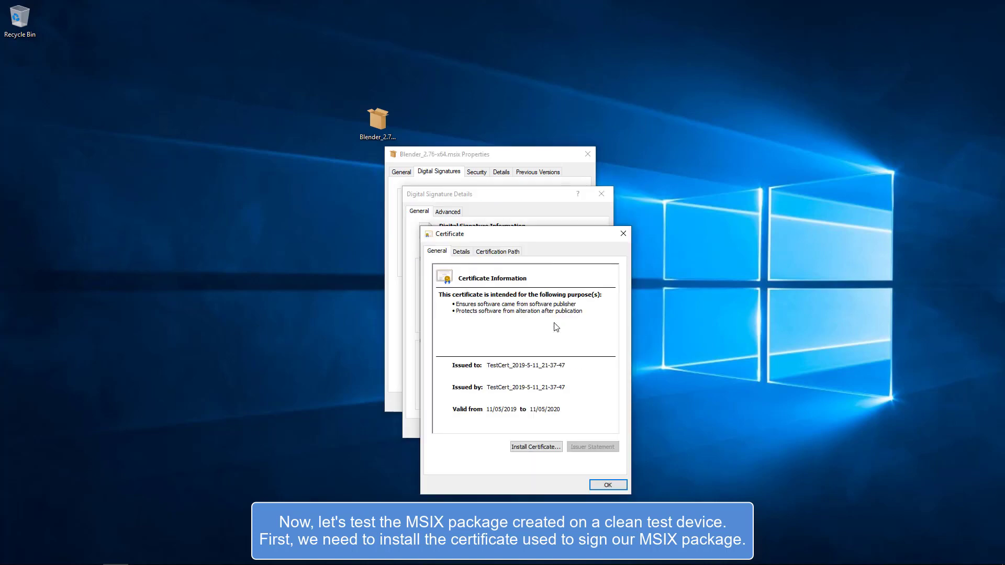
Step: Start installing the signing certificate for the Local Machine store location and allow the system change
left_click(535, 448)
left_click(450, 397)
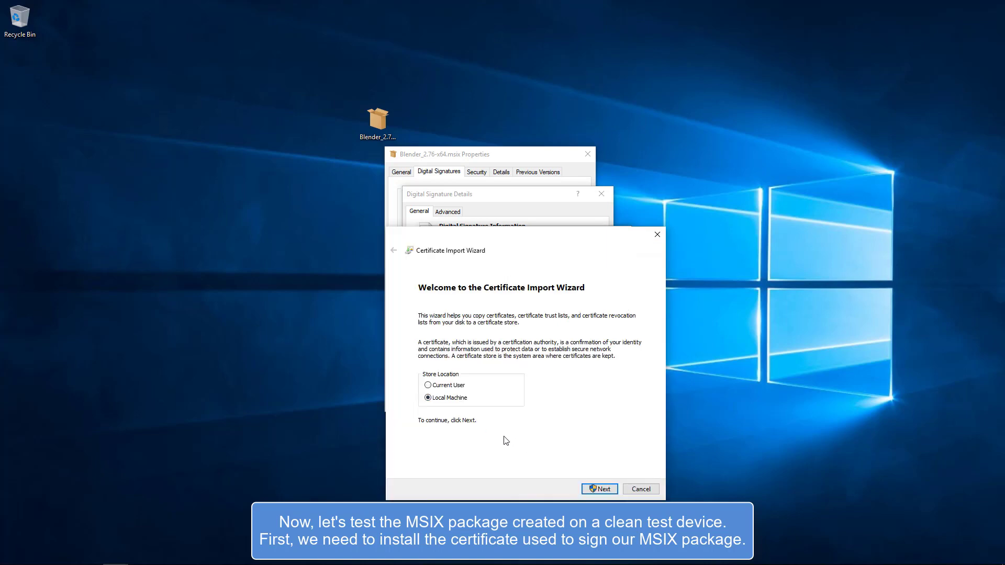
left_click(589, 487)
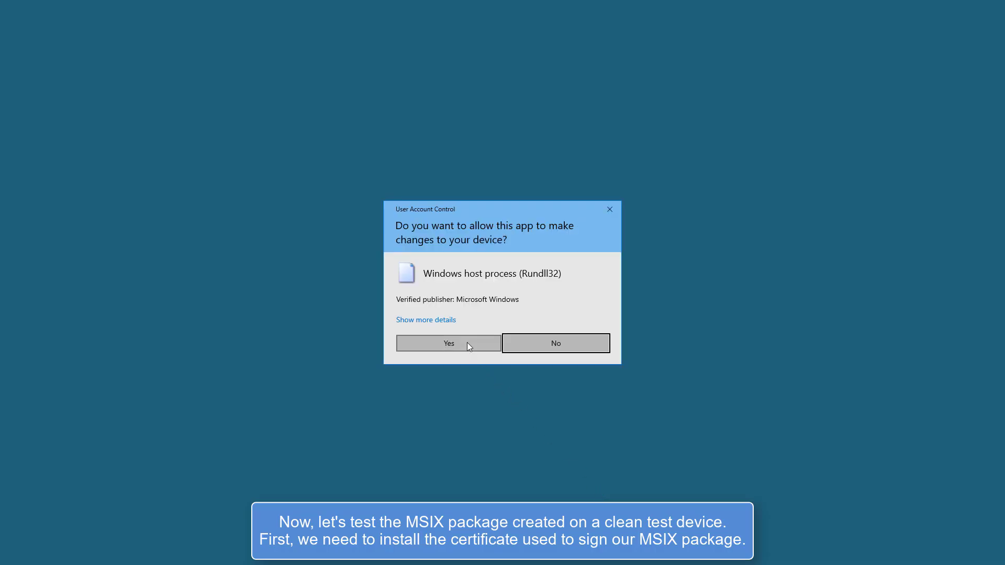
left_click(467, 342)
Step: Import the certificate into the Trusted Root Certification Authorities store and close the certificate, signature and package properties
left_click(468, 356)
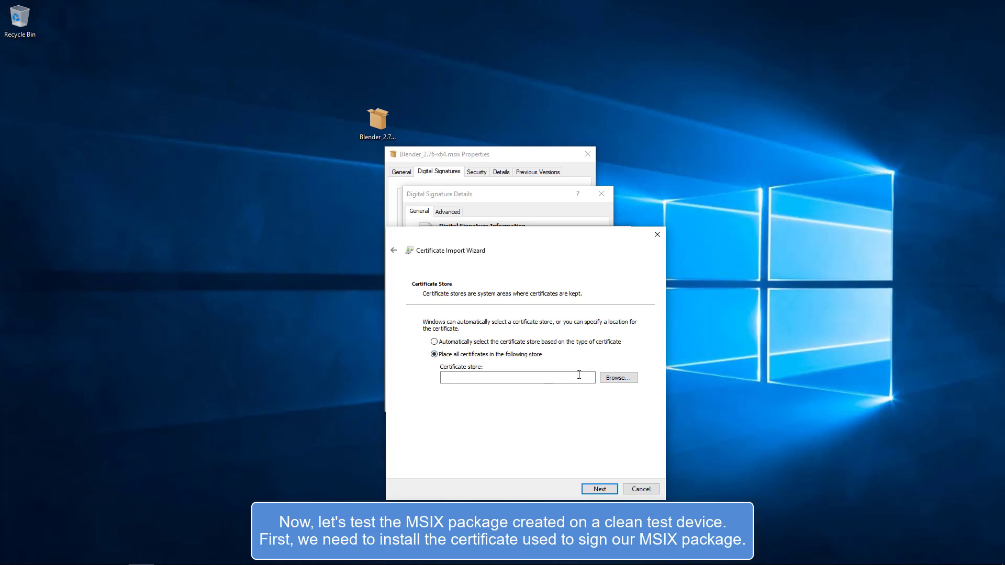
left_click(617, 379)
left_click(451, 300)
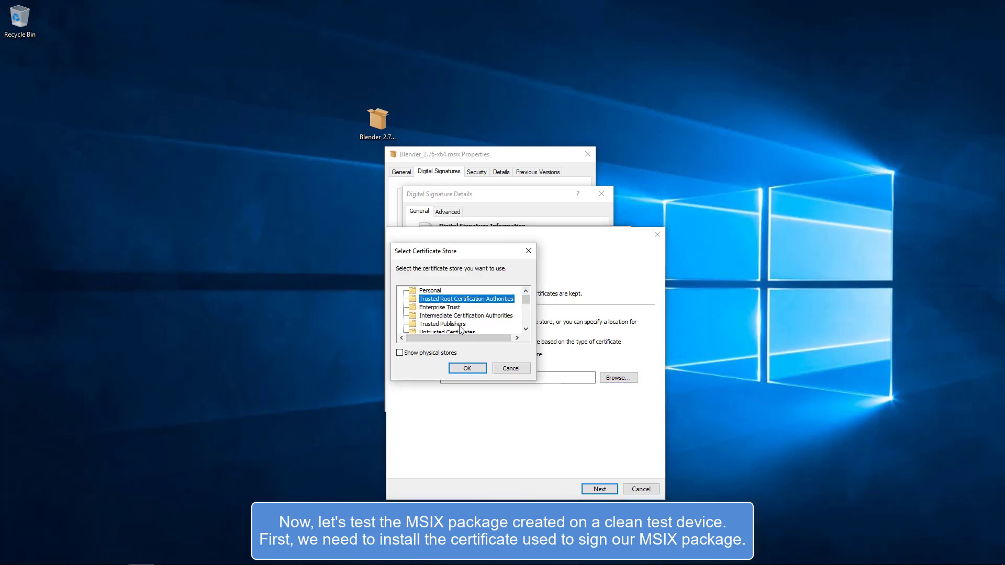
left_click(467, 368)
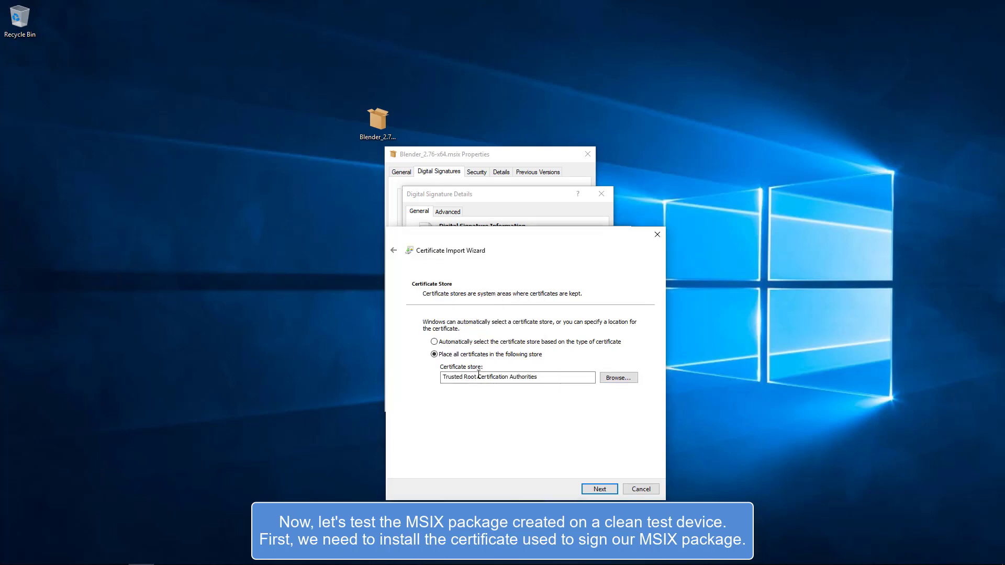
left_click(599, 488)
left_click(600, 488)
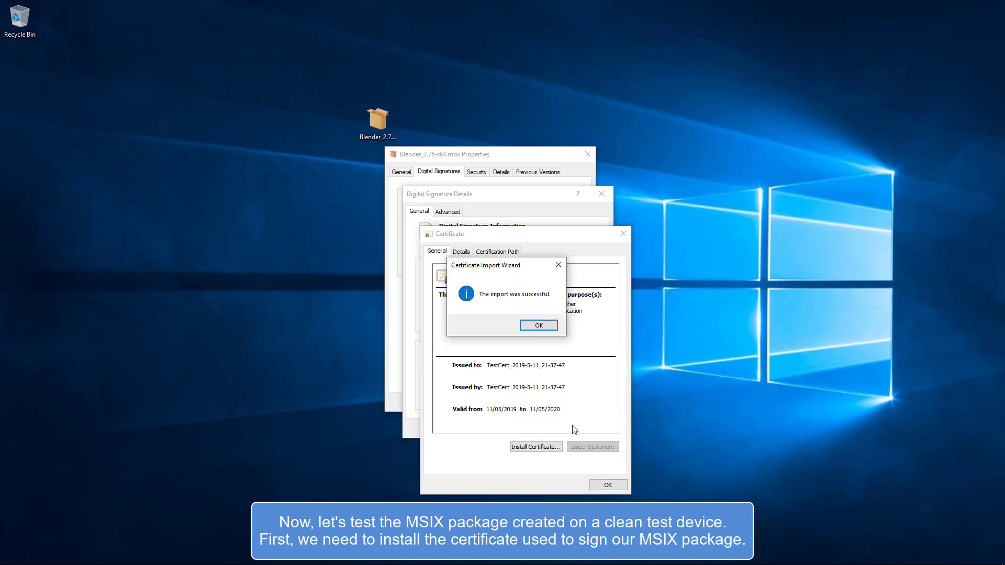
left_click(539, 326)
left_click(604, 484)
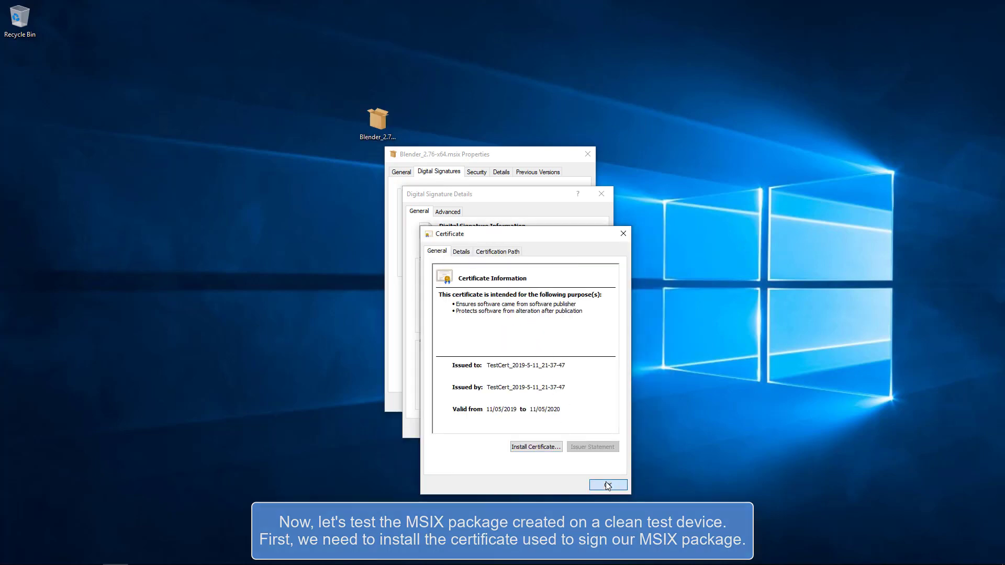
left_click(576, 429)
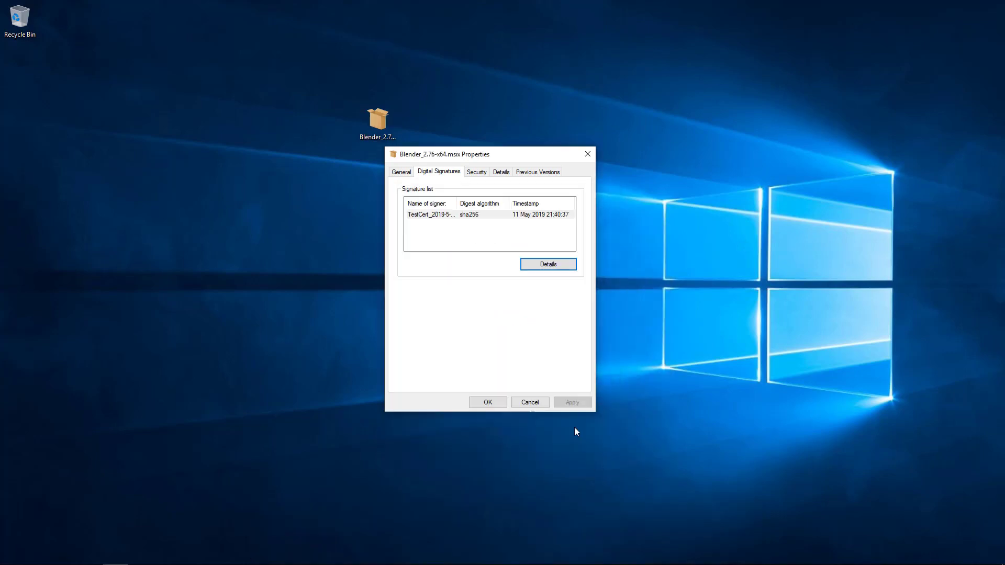
left_click(497, 402)
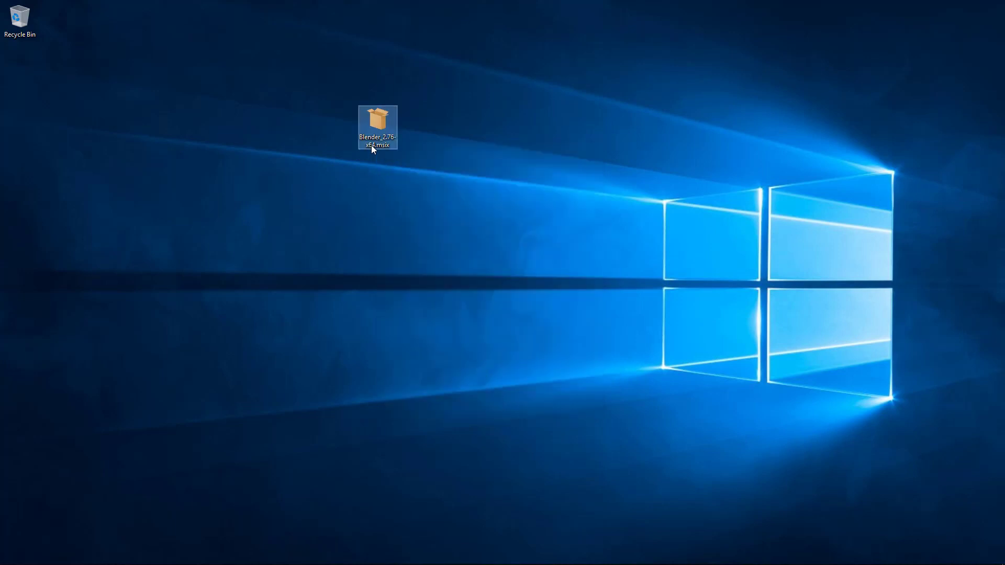
Step: Install Blender from the Blender_2.76-x64.msix package on the desktop, keeping Launch when ready enabled
double_click(373, 147)
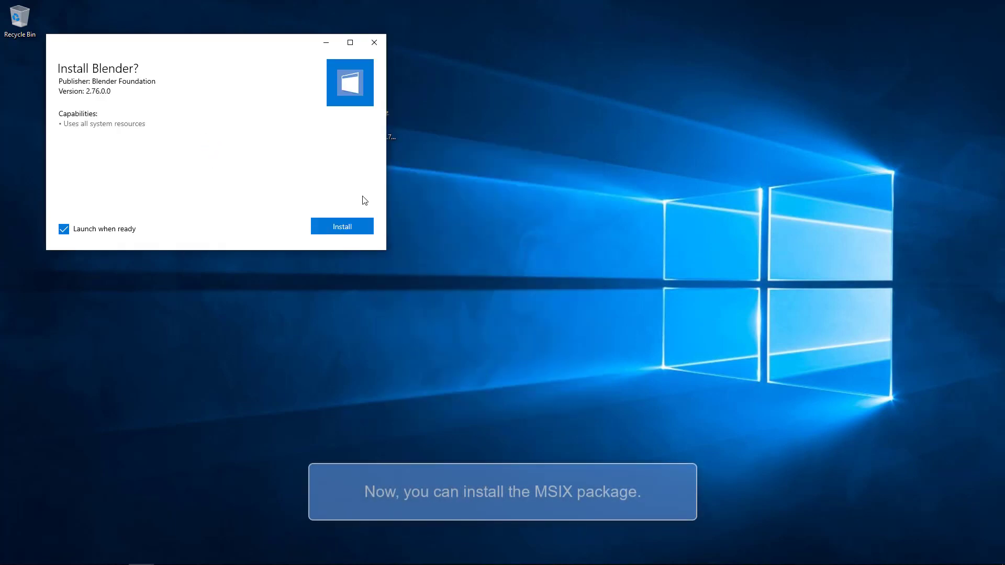
left_click(358, 227)
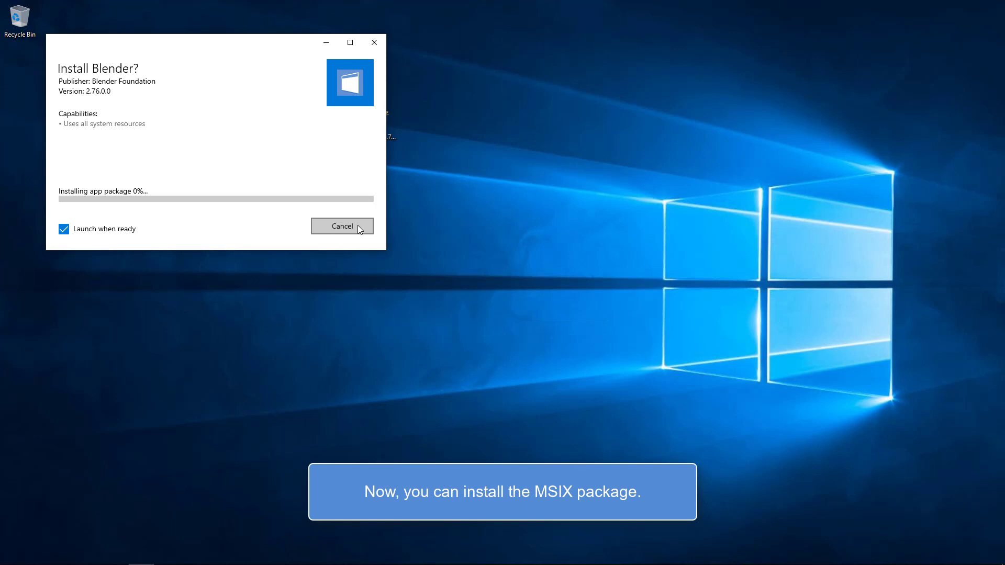